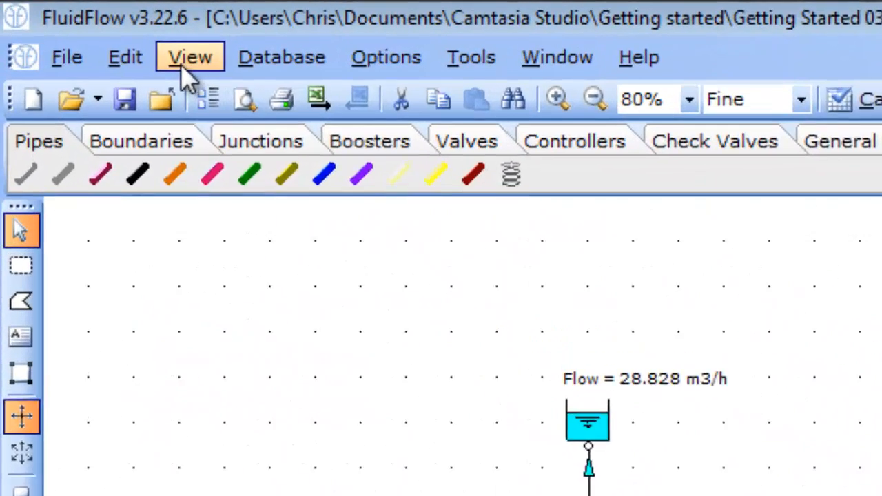
Switch the interface style to XP.
{"action": "left_click", "coordinate": [182, 64]}
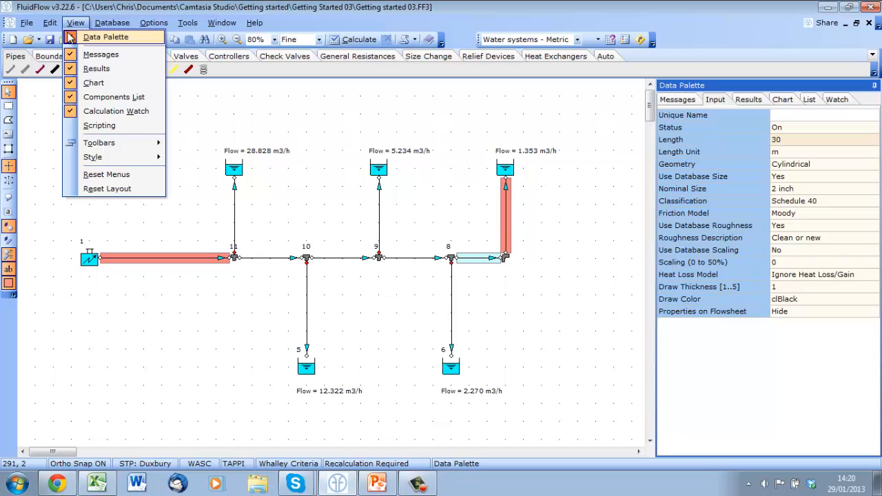
{"action": "left_click", "coordinate": [103, 37]}
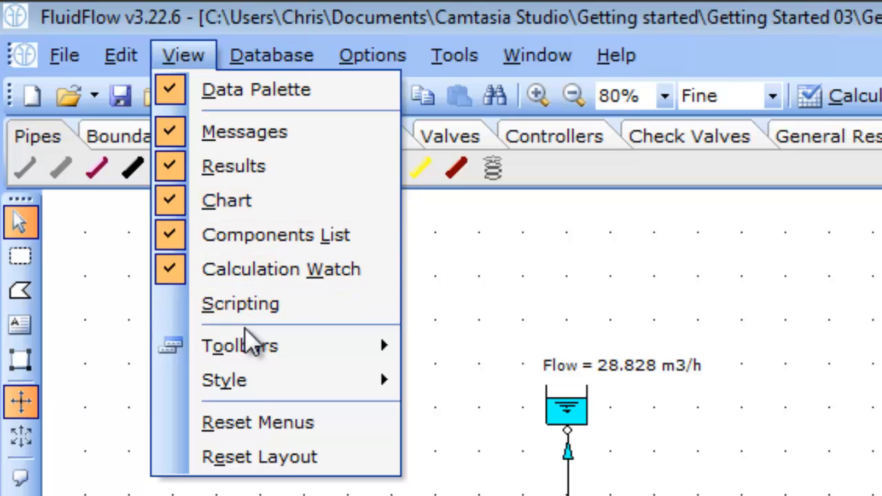
{"action": "mouse_move", "coordinate": [250, 355]}
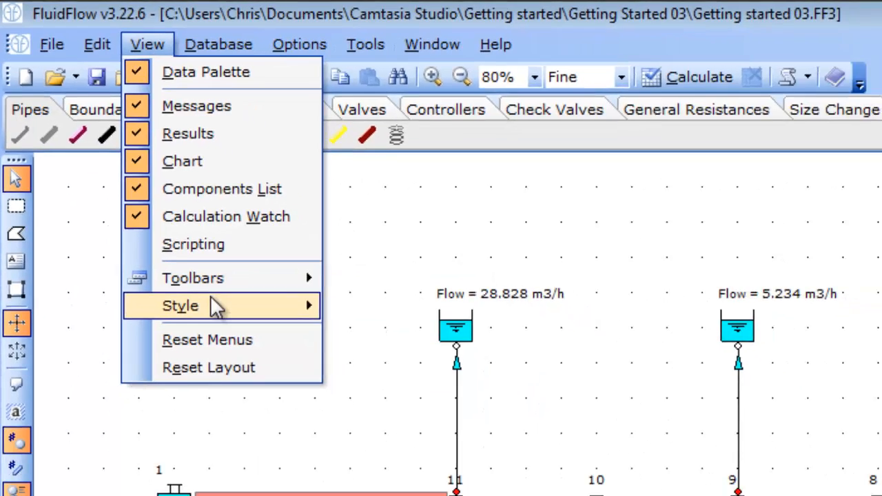
{"action": "mouse_move", "coordinate": [365, 380]}
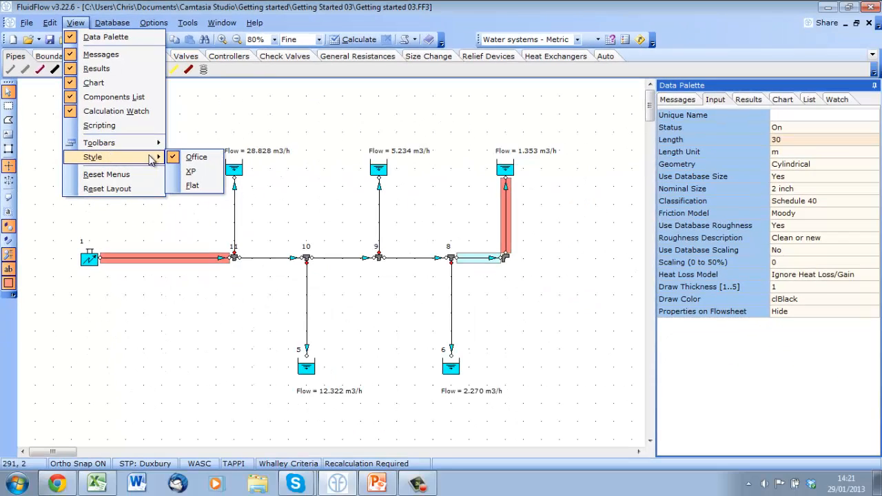
{"action": "left_click", "coordinate": [191, 171]}
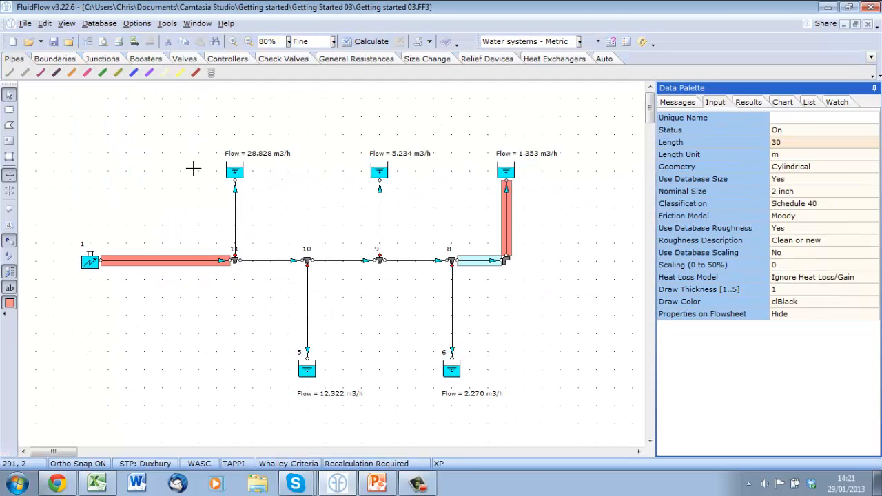
Change the interface style to Flat.
{"action": "left_click", "coordinate": [69, 24]}
{"action": "mouse_move", "coordinate": [112, 149]}
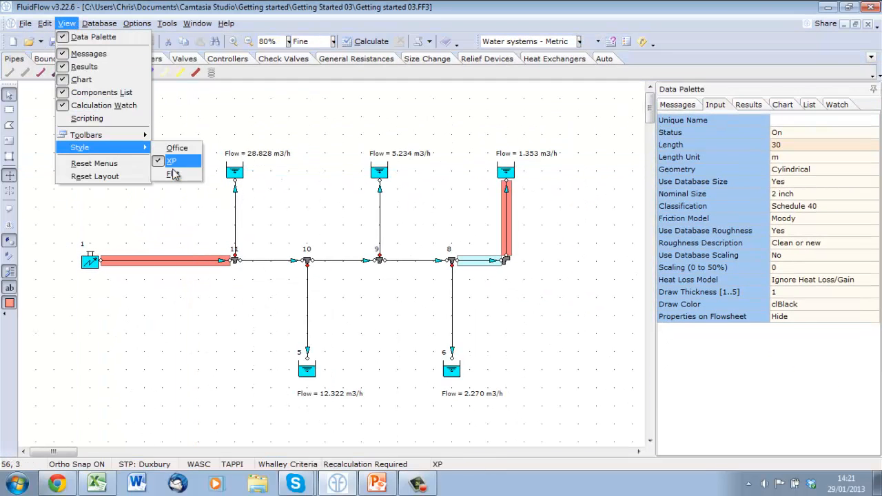
{"action": "left_click", "coordinate": [172, 173]}
Set the interface style back to Office.
{"action": "left_click", "coordinate": [76, 23]}
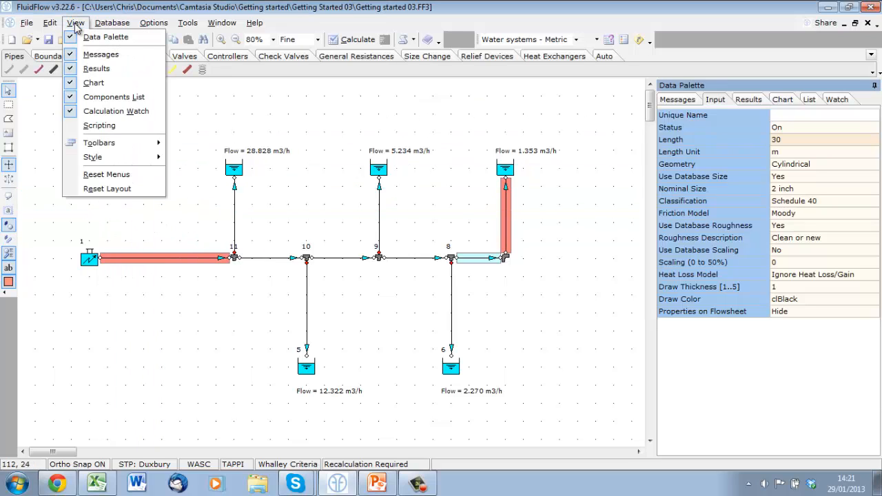
{"action": "mouse_move", "coordinate": [148, 157]}
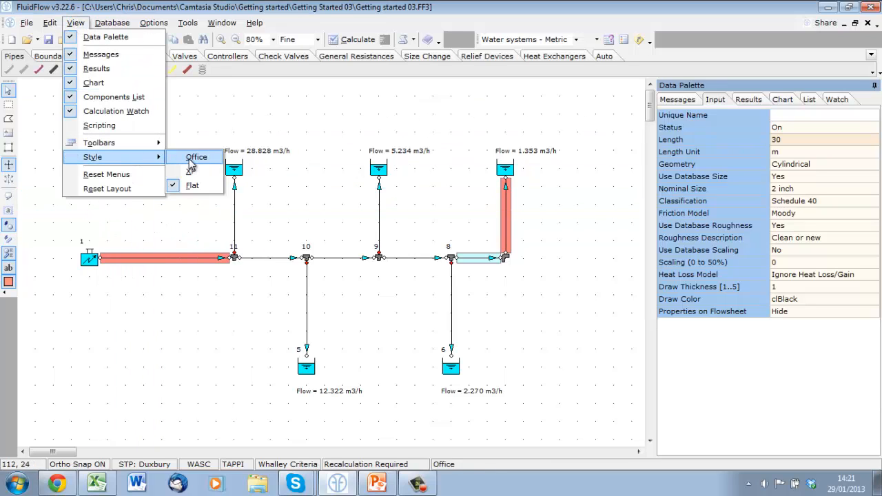
{"action": "left_click", "coordinate": [190, 160]}
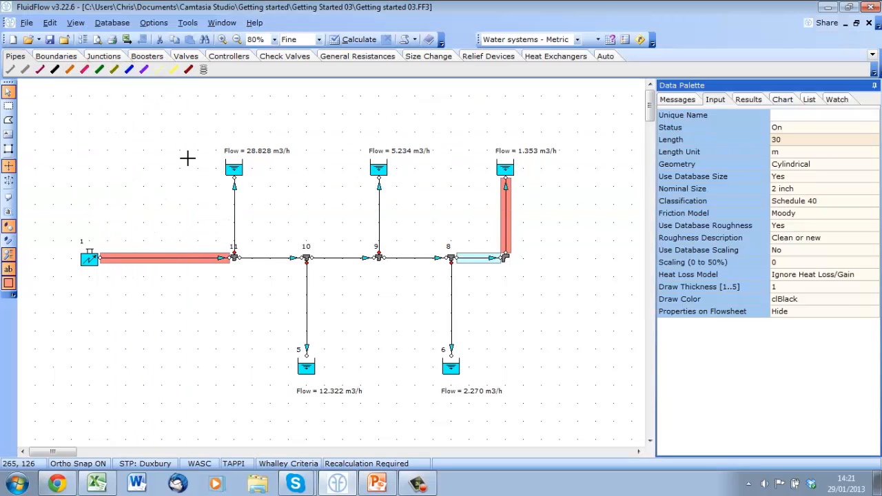
Auto-hide the Data Palette, then pin it open again with the pipe between nodes 9 and 8 selected.
{"action": "left_click", "coordinate": [75, 24]}
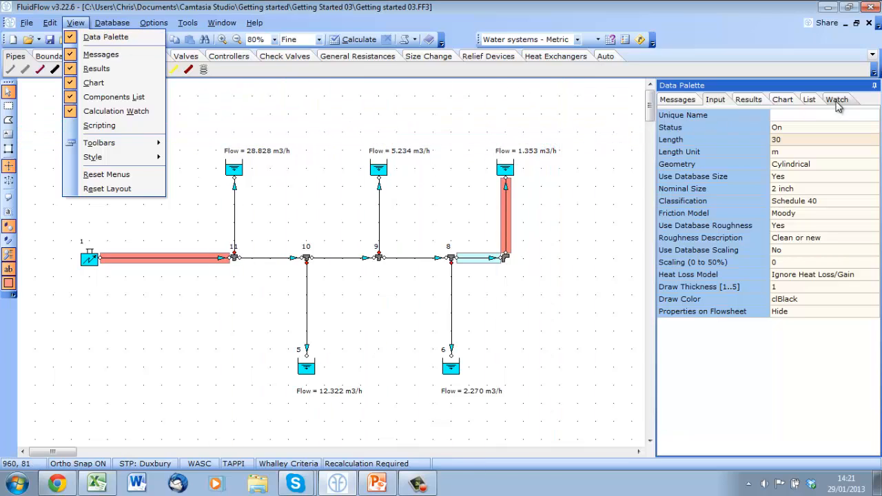
{"action": "left_click", "coordinate": [873, 86]}
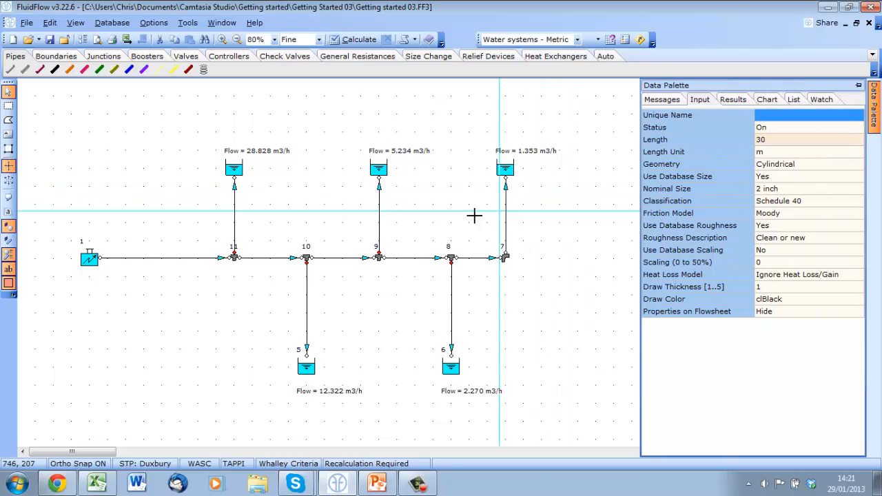
{"action": "left_click", "coordinate": [409, 260]}
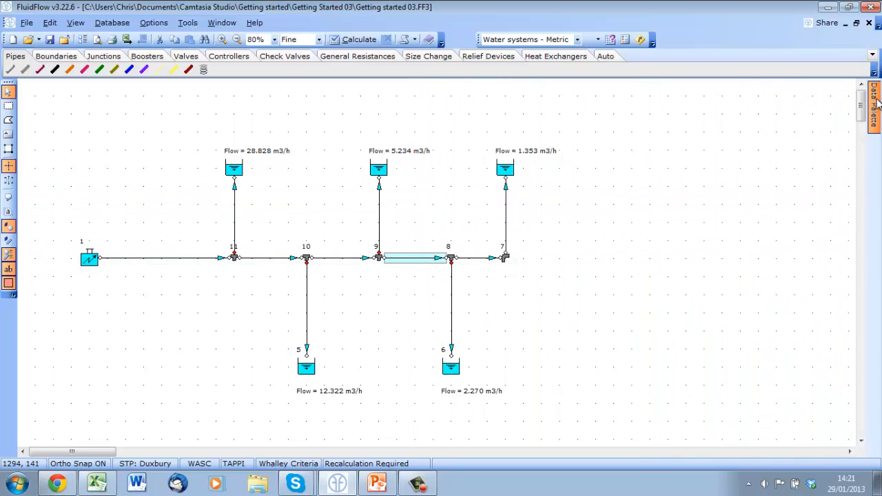
{"action": "mouse_move", "coordinate": [876, 102]}
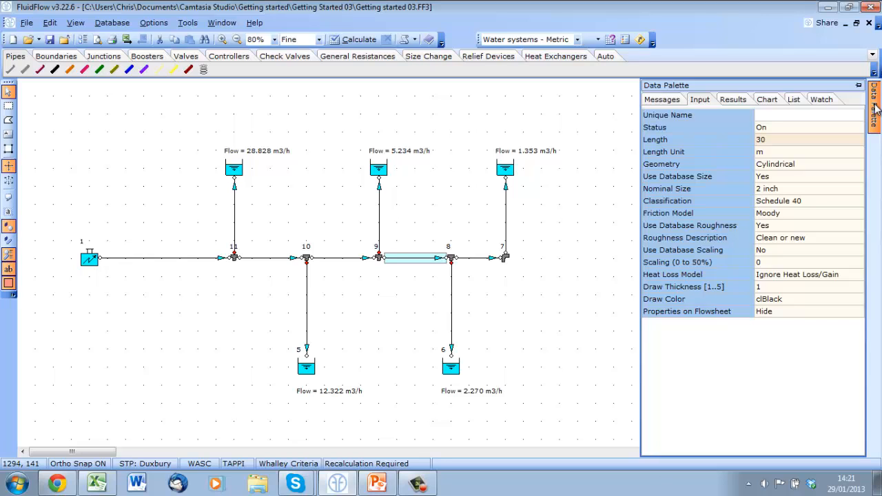
{"action": "left_click", "coordinate": [858, 84]}
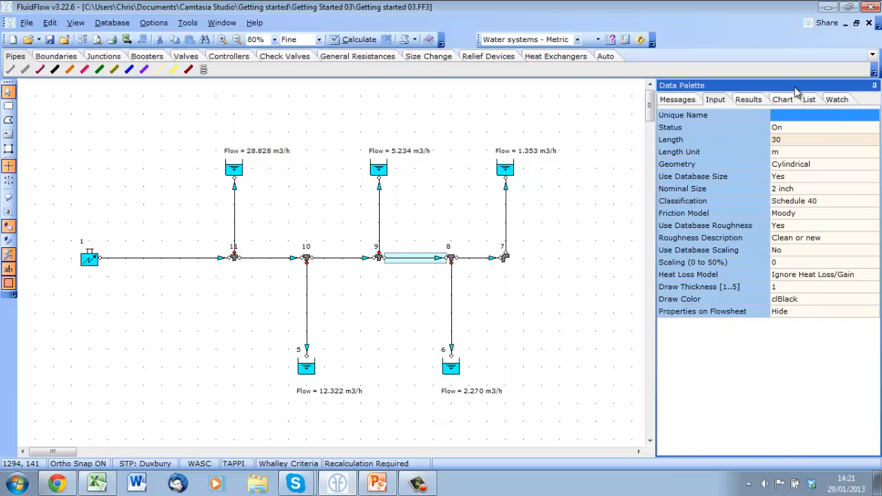
Dock the Data Palette on the opposite side of the flowsheet and move the Water systems - Metric toolbar out over the drawing area.
{"action": "left_click_drag", "start_coordinate": [723, 87], "coordinate": [12, 116]}
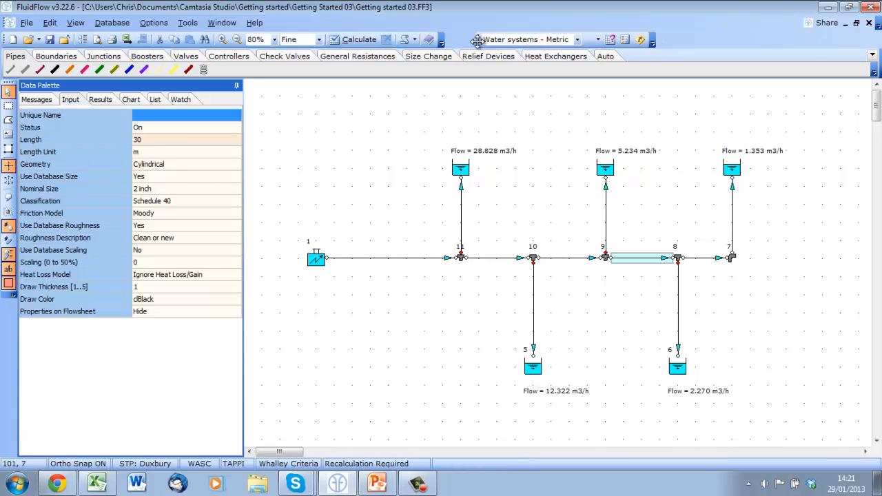
{"action": "left_click_drag", "start_coordinate": [478, 40], "coordinate": [719, 122]}
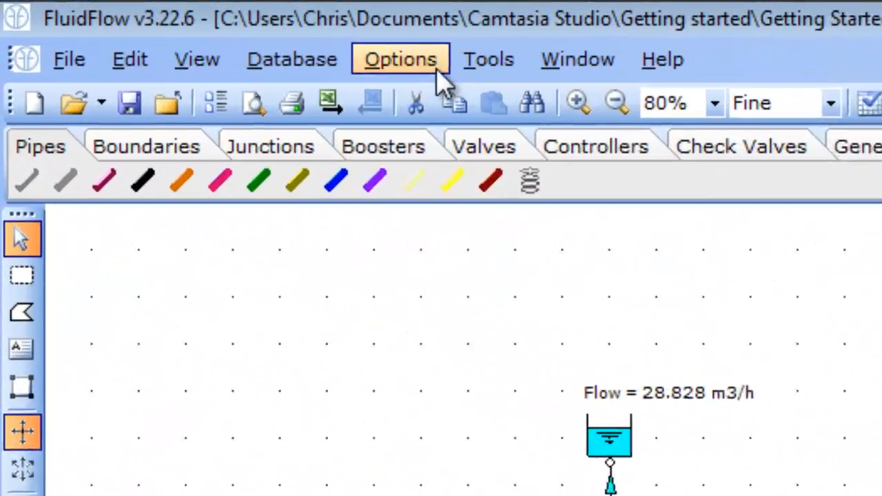
Open the Calculation Options and review the convergence criteria and the global settings.
{"action": "left_click", "coordinate": [154, 22]}
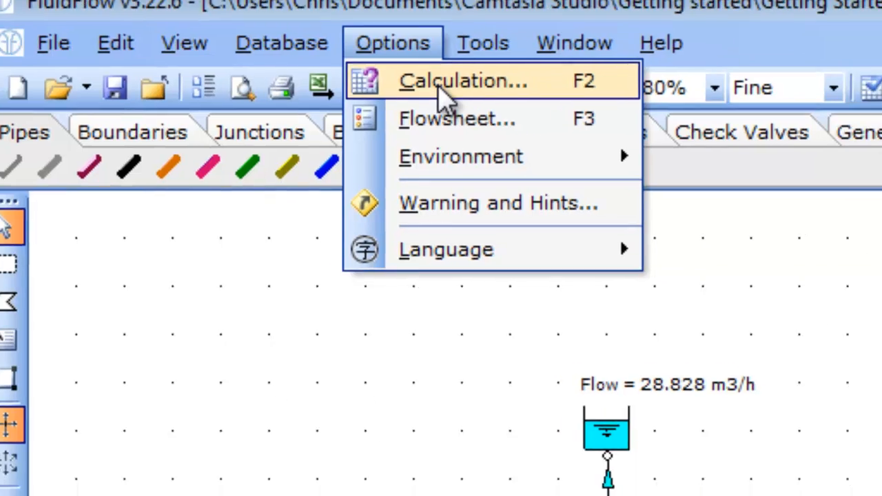
{"action": "left_click", "coordinate": [476, 110]}
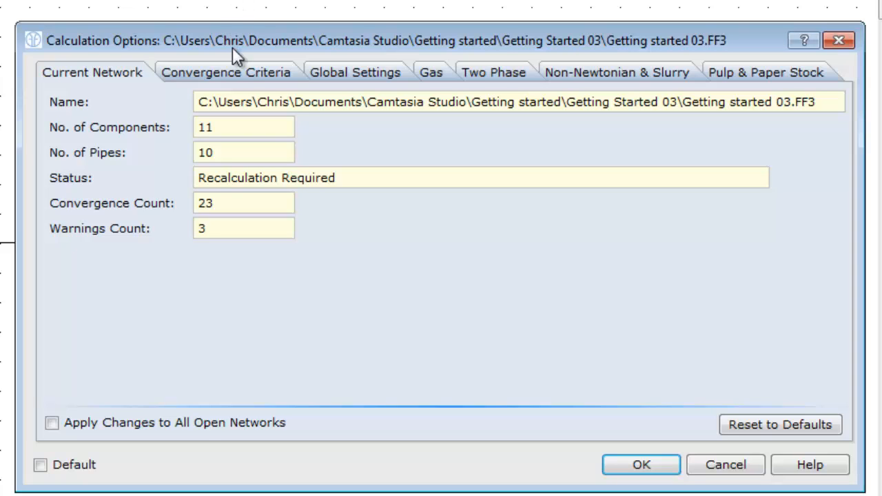
{"action": "left_click", "coordinate": [240, 72]}
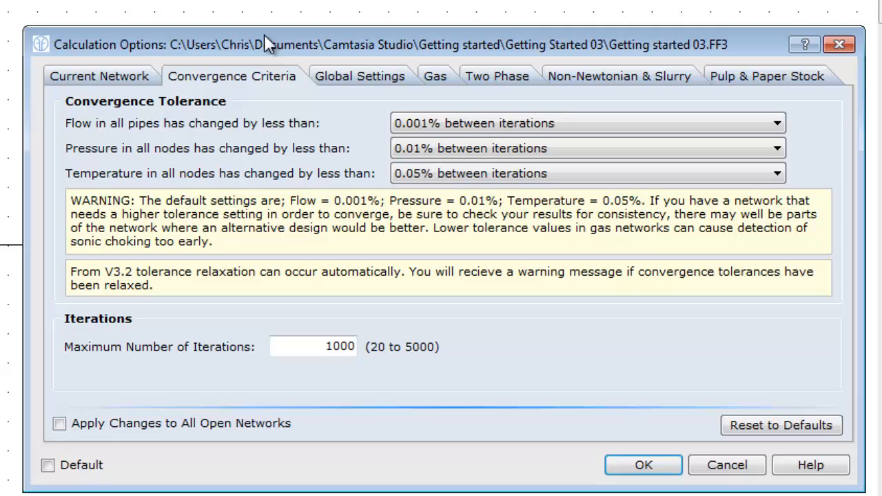
{"action": "left_click", "coordinate": [360, 75]}
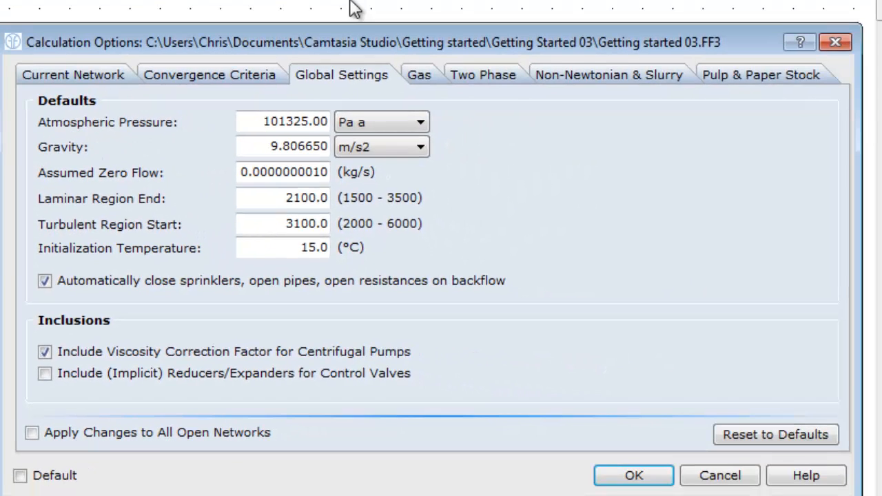
Review the available reference gas volume flow units and the two phase flow correlations.
{"action": "left_click", "coordinate": [431, 76]}
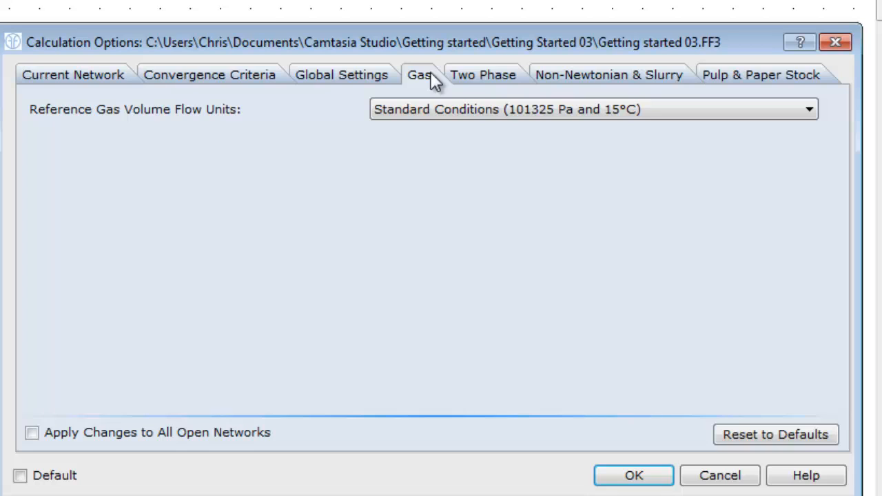
{"action": "left_click", "coordinate": [810, 111]}
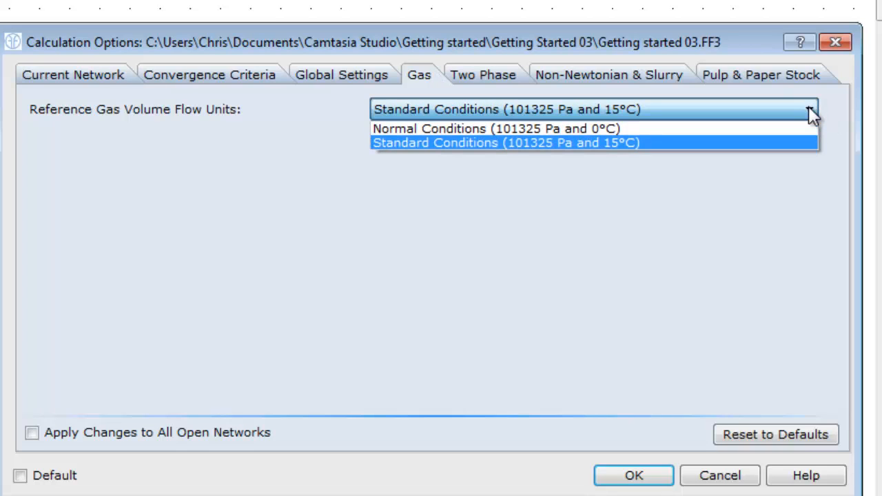
{"action": "left_click", "coordinate": [496, 73]}
{"action": "left_click", "coordinate": [496, 73]}
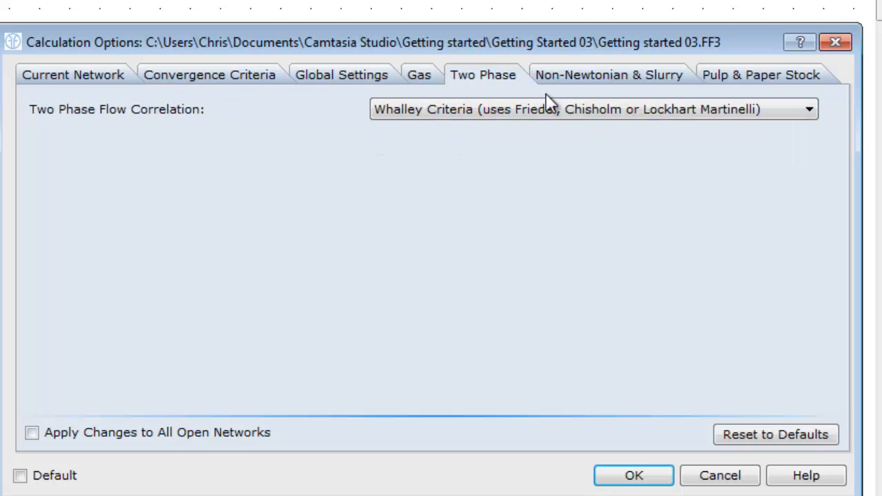
{"action": "left_click", "coordinate": [810, 117]}
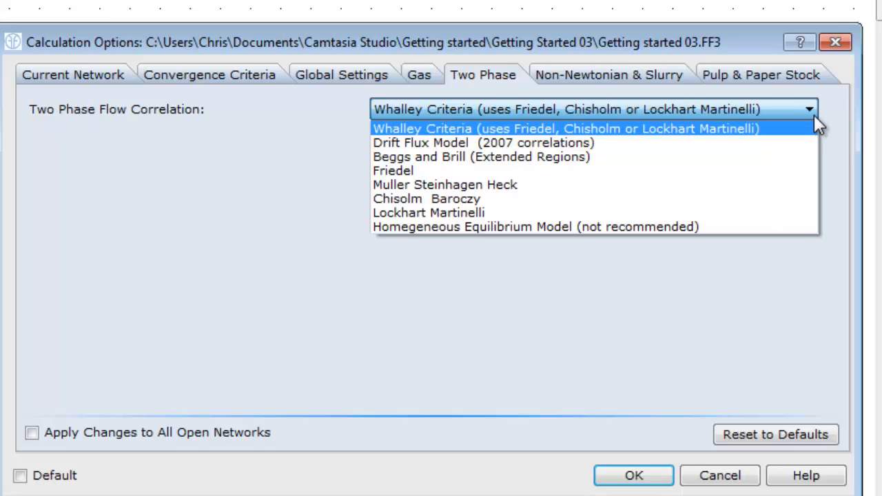
{"action": "left_click", "coordinate": [619, 76]}
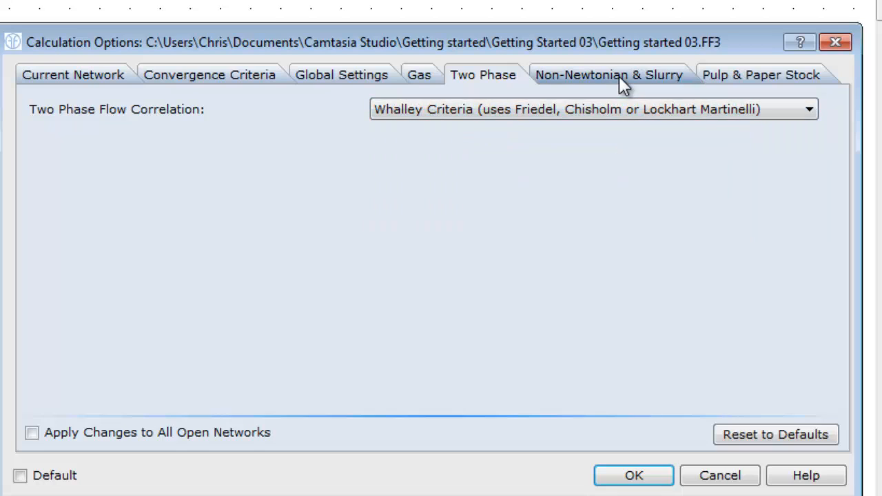
Review the non-Newtonian and slurry settings, including the choices for the heterogeneous settling slurries and Vsm correlations.
{"action": "left_click", "coordinate": [619, 77]}
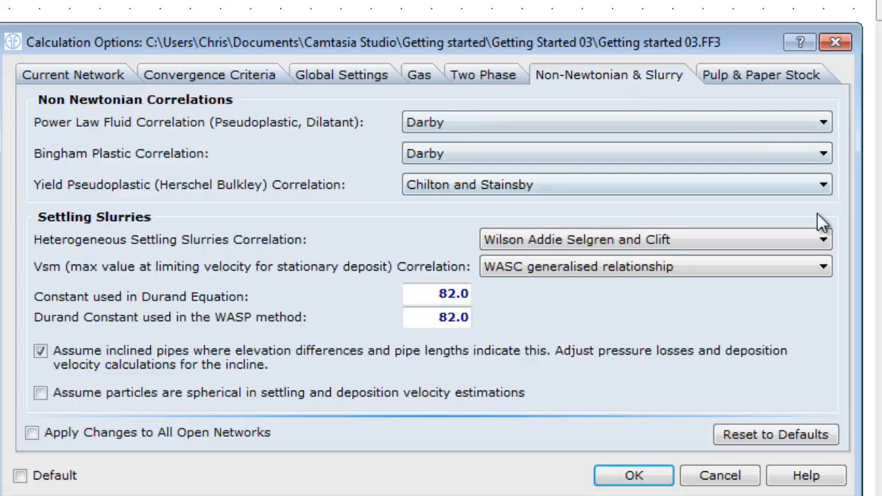
{"action": "left_click", "coordinate": [823, 241]}
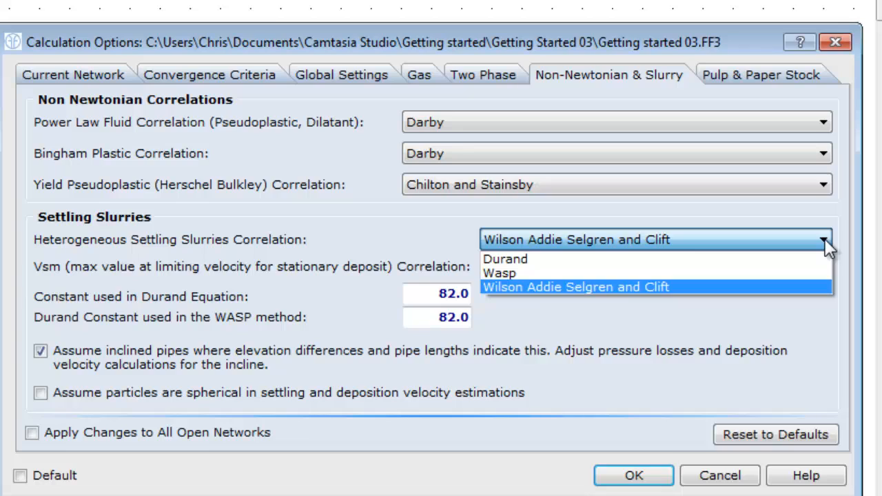
{"action": "left_click", "coordinate": [823, 239]}
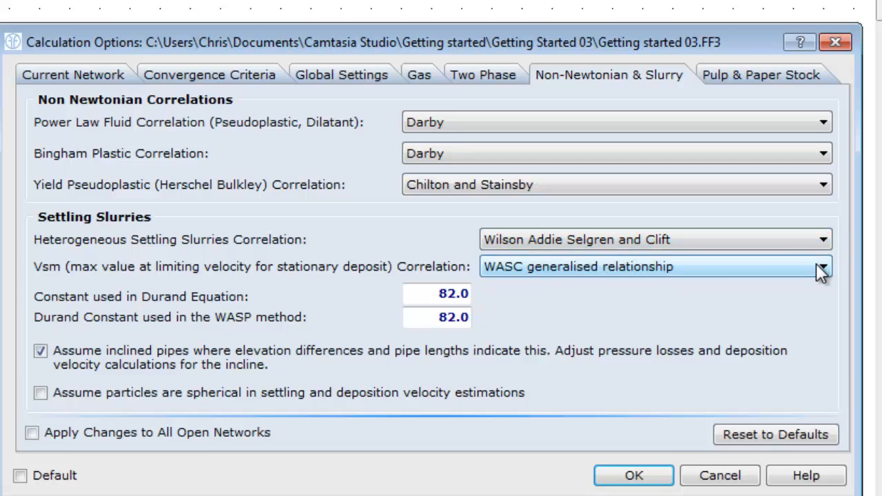
{"action": "left_click", "coordinate": [821, 270]}
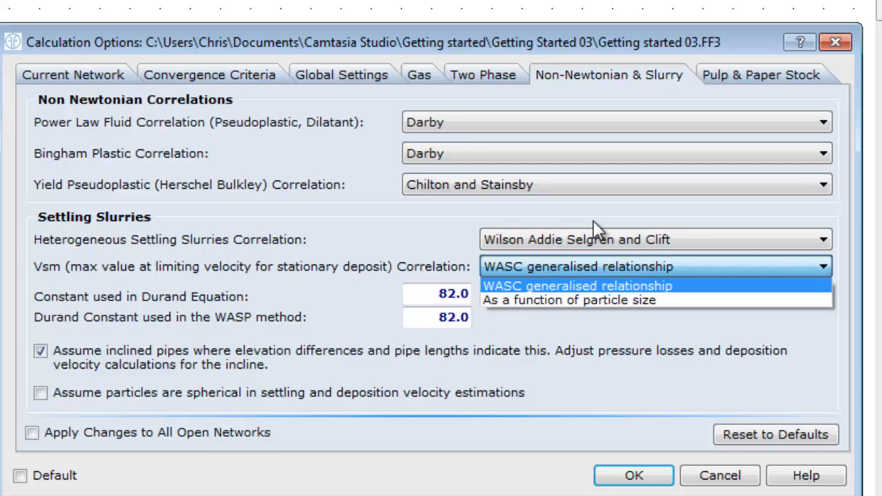
{"action": "left_click", "coordinate": [761, 74]}
Review the pulp and paper stock pressure loss correlations and the TAPPI pulp types, and accept the calculation options.
{"action": "left_click", "coordinate": [761, 74]}
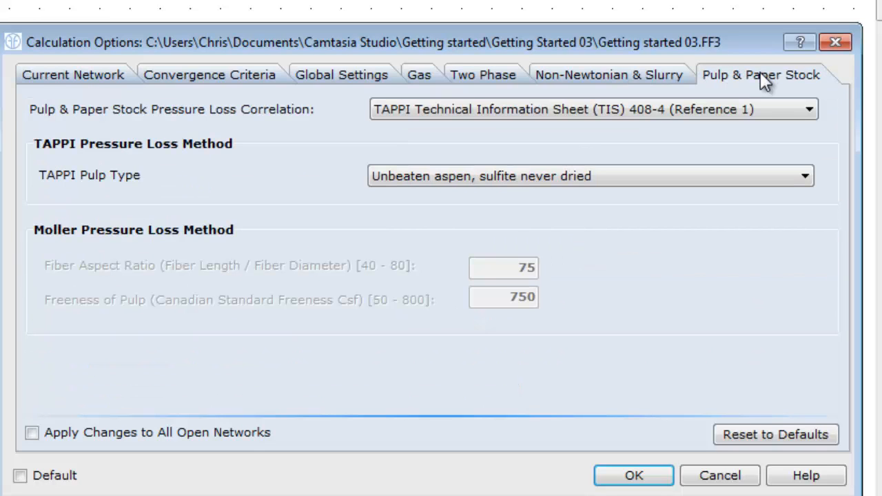
{"action": "left_click", "coordinate": [813, 109]}
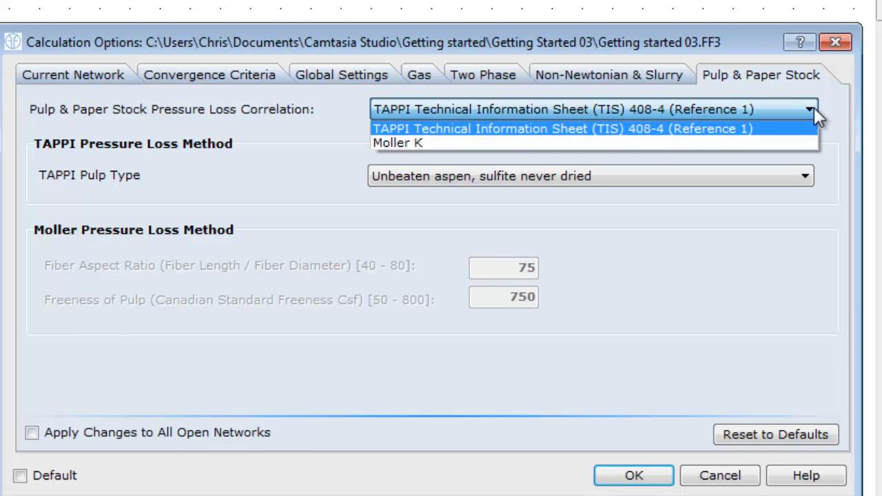
{"action": "left_click", "coordinate": [813, 109]}
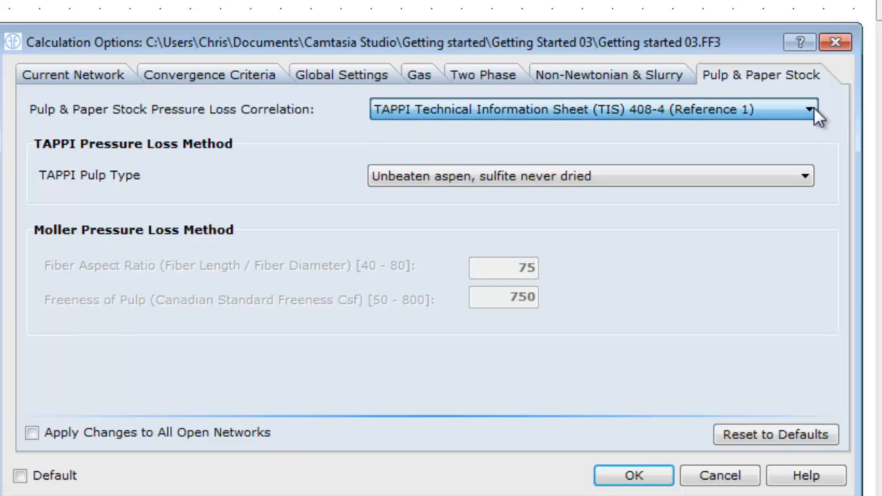
{"action": "left_click", "coordinate": [803, 176]}
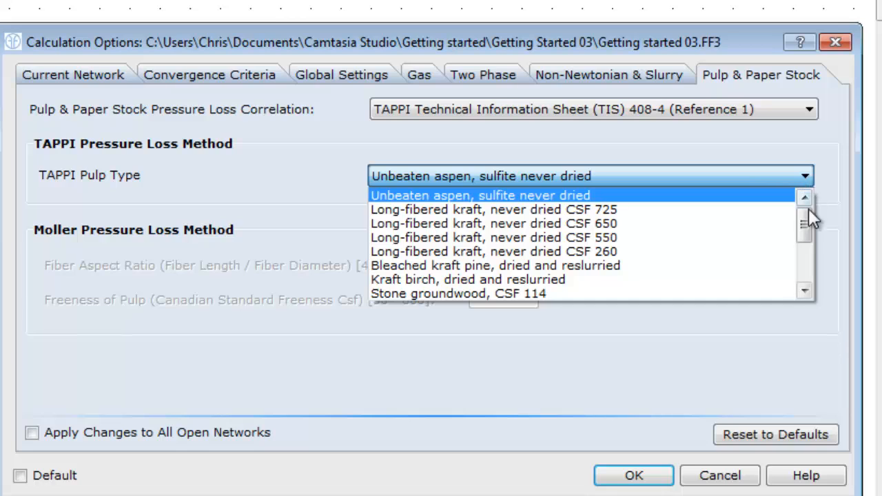
{"action": "left_click_drag", "start_coordinate": [807, 223], "coordinate": [810, 272]}
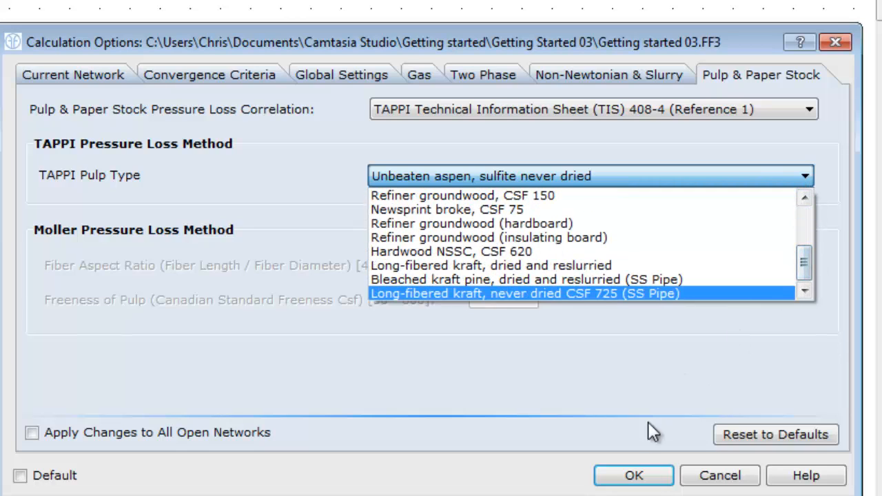
{"action": "left_click", "coordinate": [640, 481]}
{"action": "left_click", "coordinate": [634, 476]}
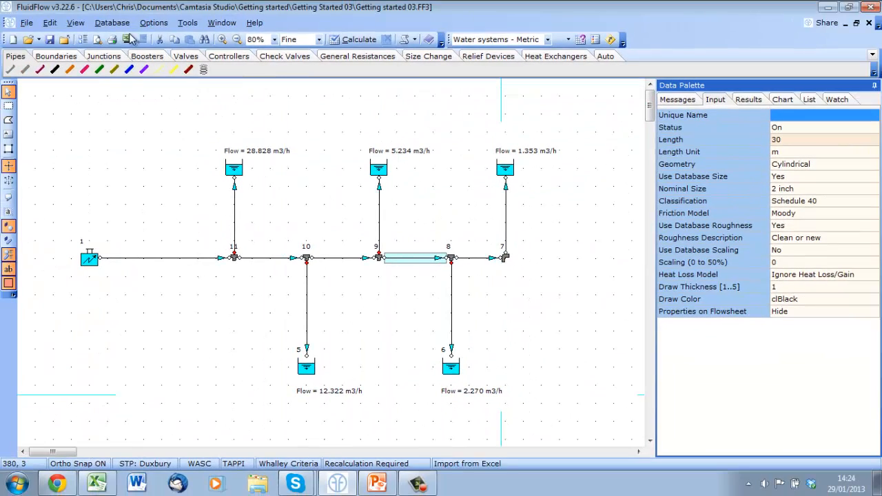
Open the Flowsheet Options and review the available grid densities and snap options without changing them.
{"action": "left_click", "coordinate": [154, 23]}
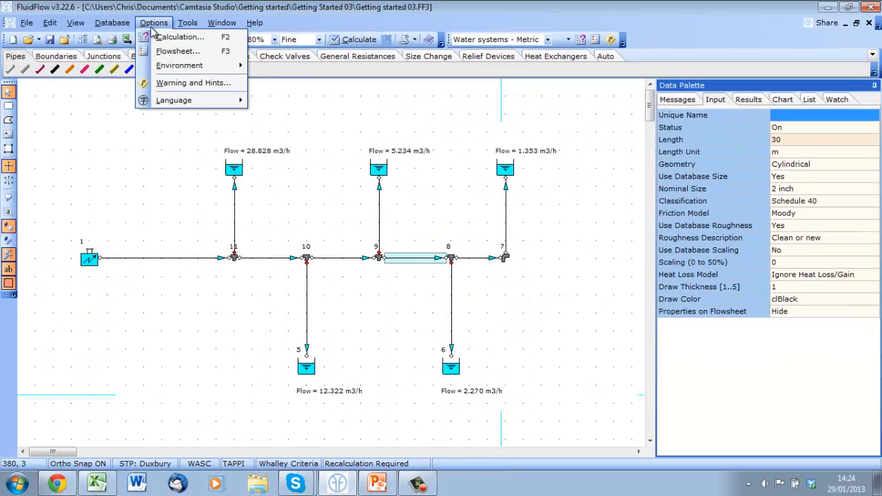
{"action": "left_click", "coordinate": [178, 55]}
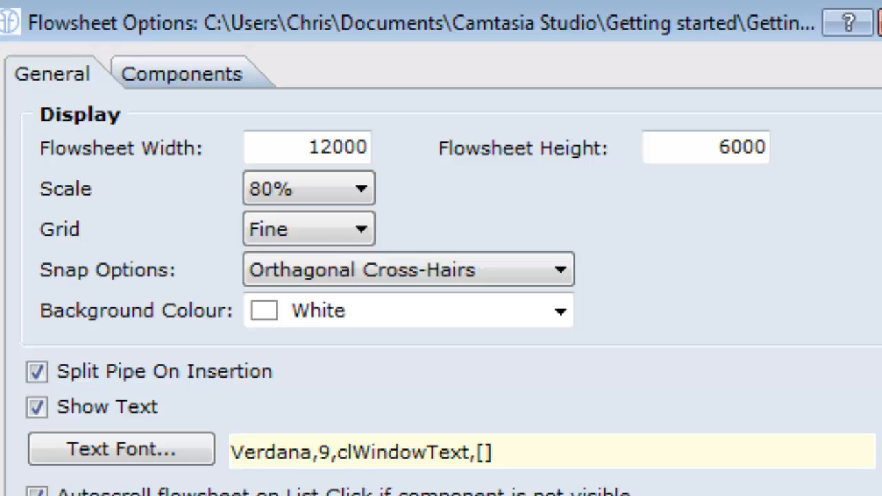
{"action": "left_click", "coordinate": [372, 238]}
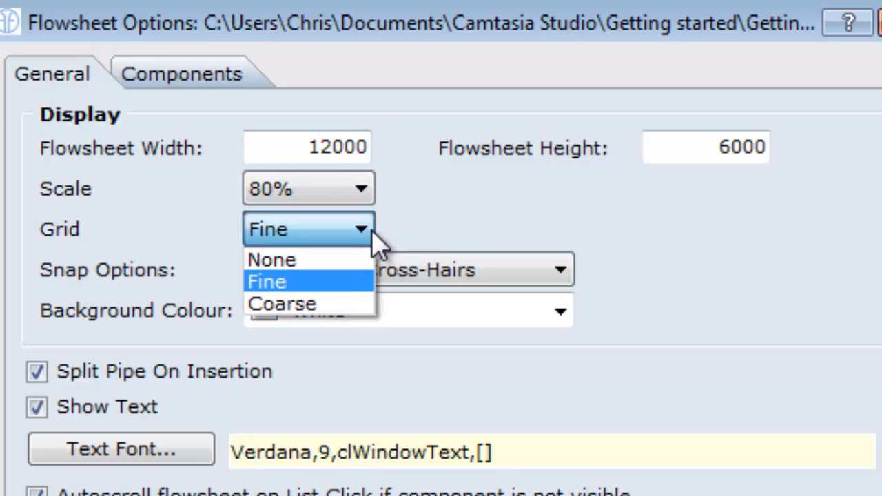
{"action": "left_click", "coordinate": [373, 234]}
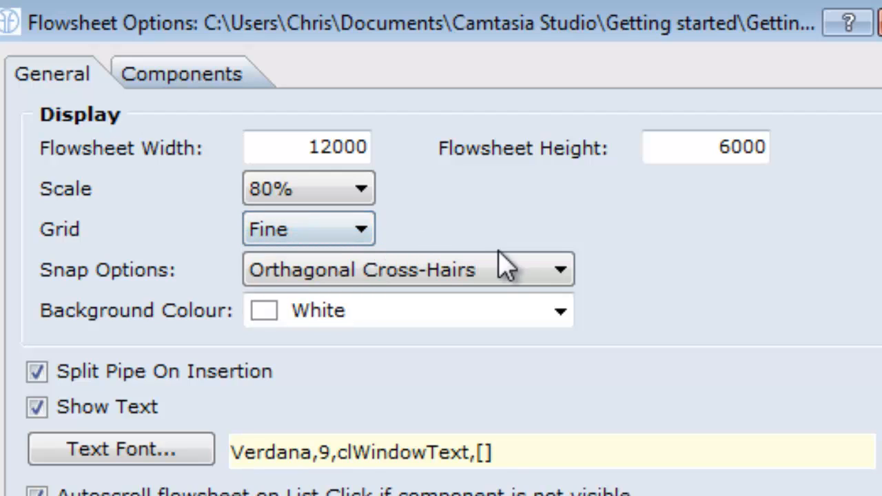
{"action": "left_click", "coordinate": [560, 274]}
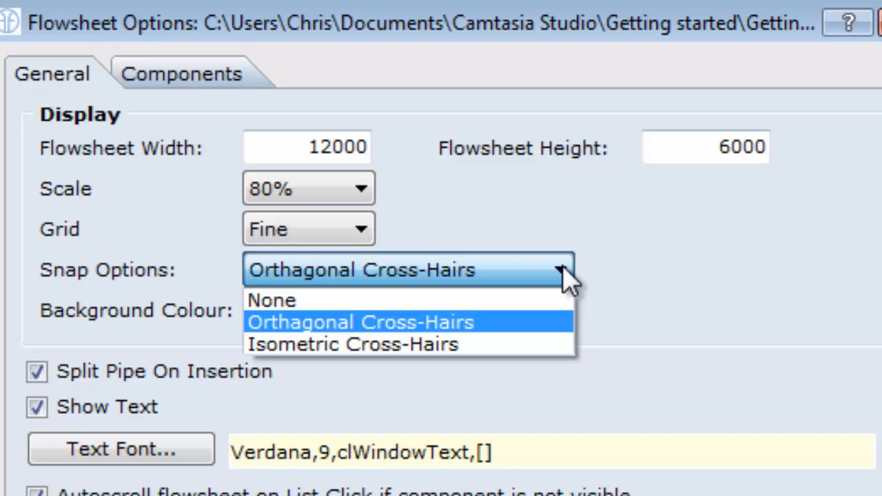
{"action": "left_click", "coordinate": [562, 273]}
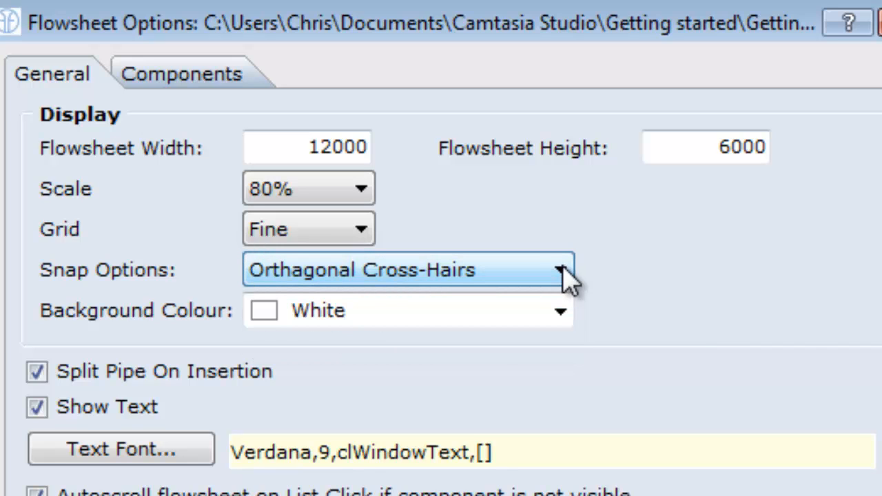
Review the flowsheet background colour choices and the component visibility and colour settings, and accept the flowsheet options.
{"action": "left_click", "coordinate": [563, 321]}
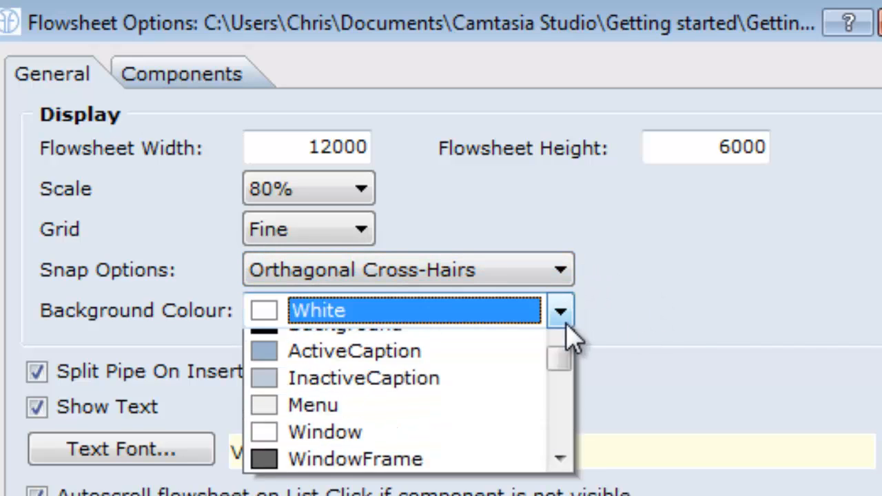
{"action": "left_click_drag", "start_coordinate": [567, 434], "coordinate": [569, 490]}
{"action": "left_click", "coordinate": [722, 324]}
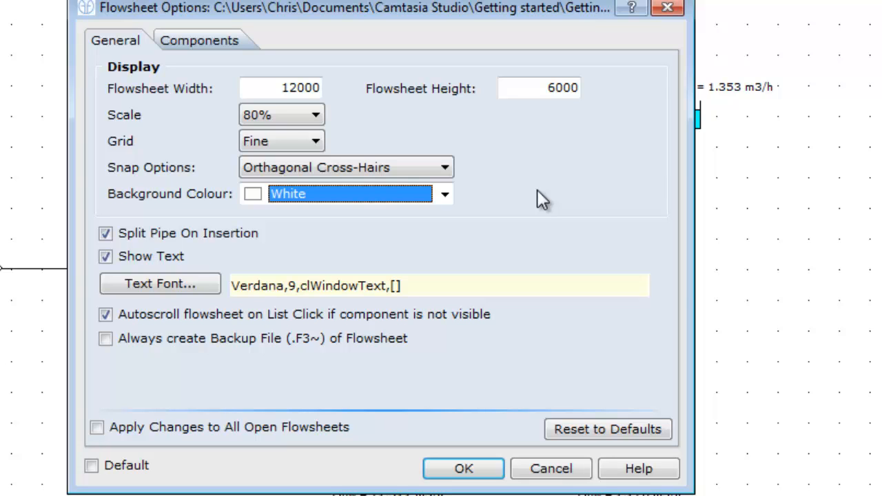
{"action": "left_click", "coordinate": [234, 39]}
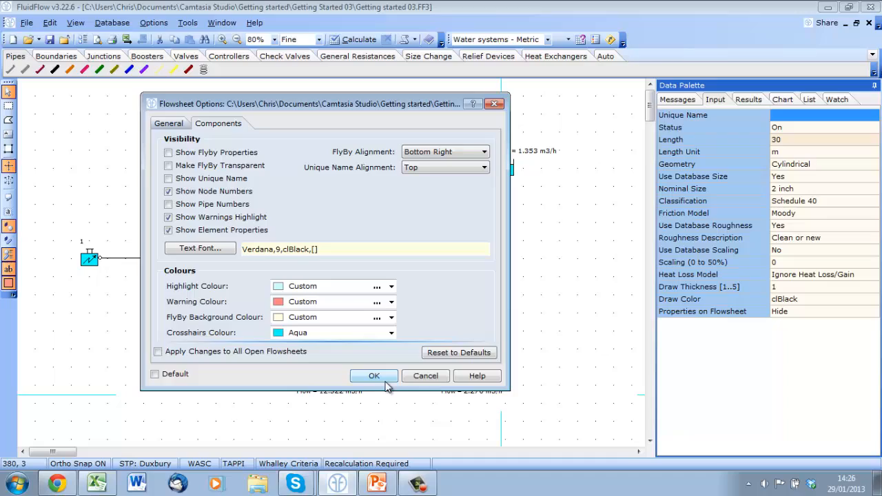
{"action": "left_click", "coordinate": [381, 377]}
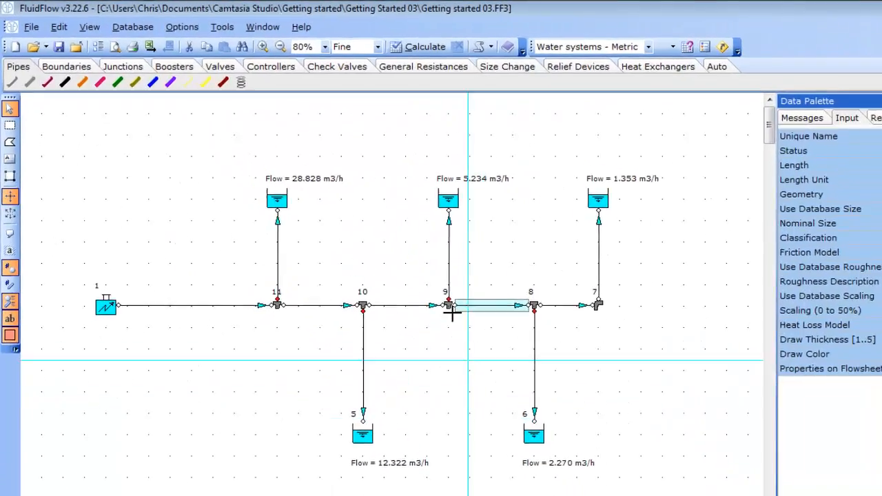
Open the environment's result units and set the preferred Flow unit to ft3/h.
{"action": "left_click", "coordinate": [166, 21]}
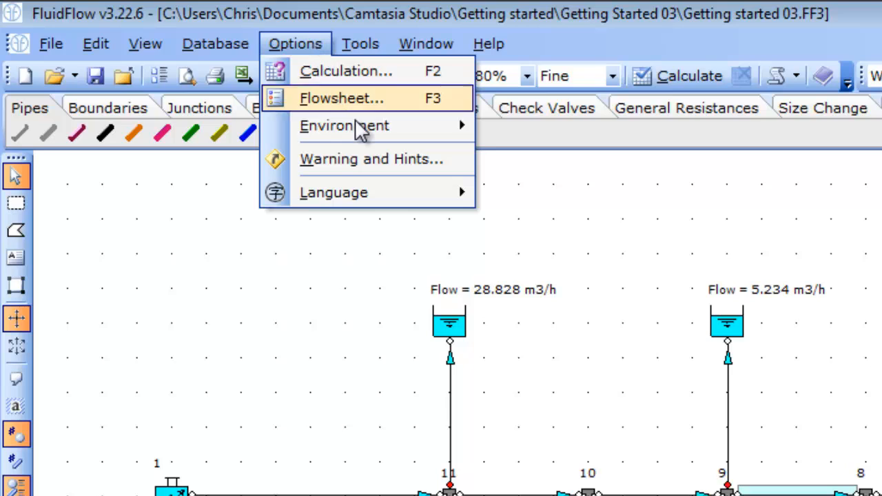
{"action": "mouse_move", "coordinate": [381, 135]}
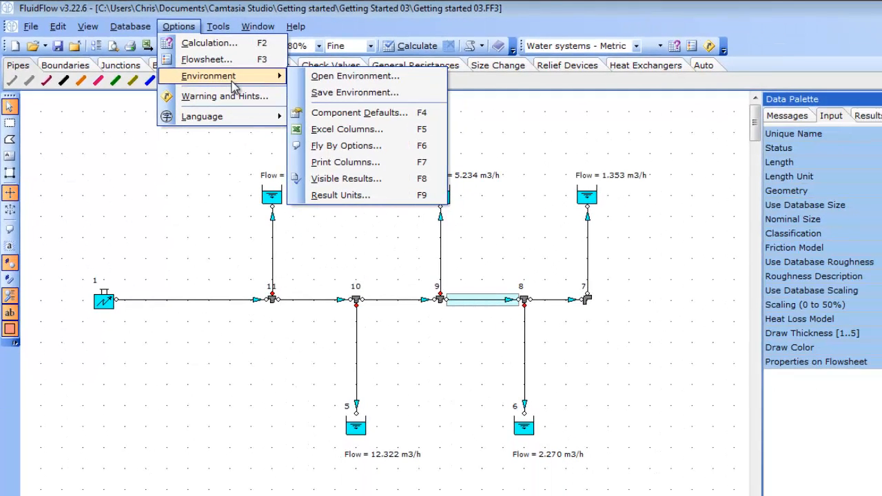
{"action": "left_click", "coordinate": [343, 196]}
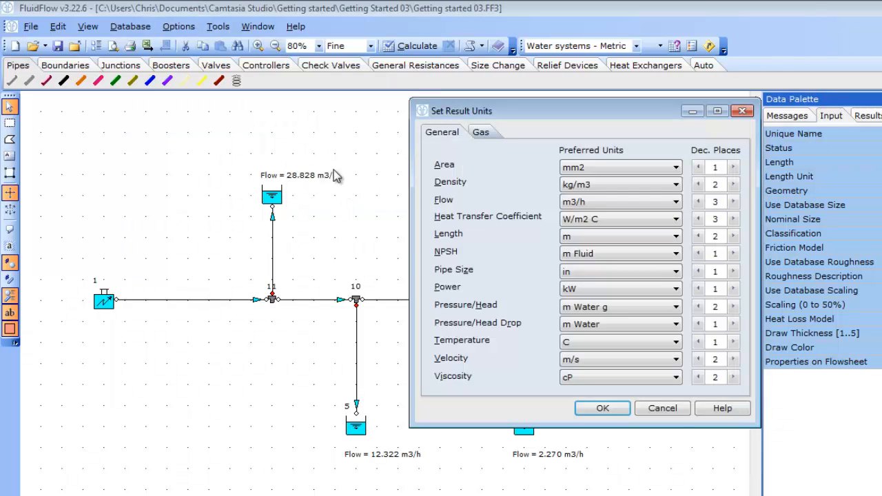
{"action": "left_click", "coordinate": [675, 202]}
{"action": "scroll", "coordinate": [677, 252], "scroll_direction": "up", "scroll_amount": 3}
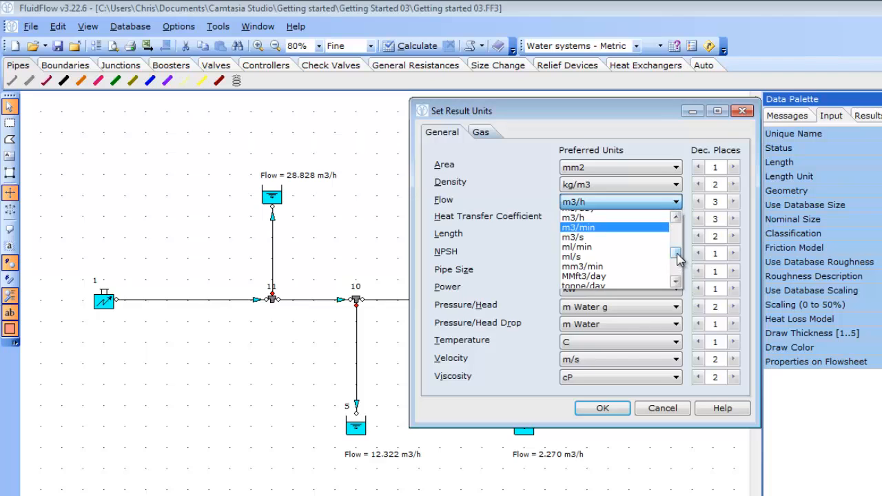
{"action": "scroll", "coordinate": [676, 248], "scroll_direction": "up", "scroll_amount": 3}
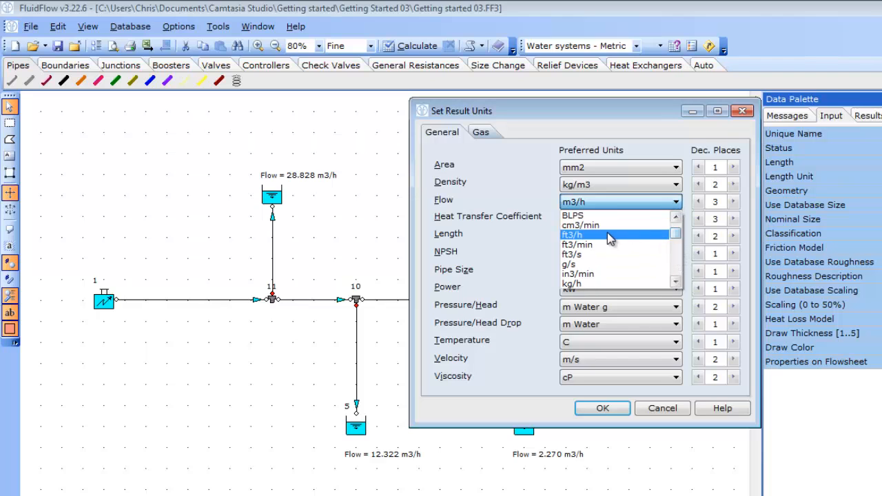
{"action": "left_click", "coordinate": [606, 235]}
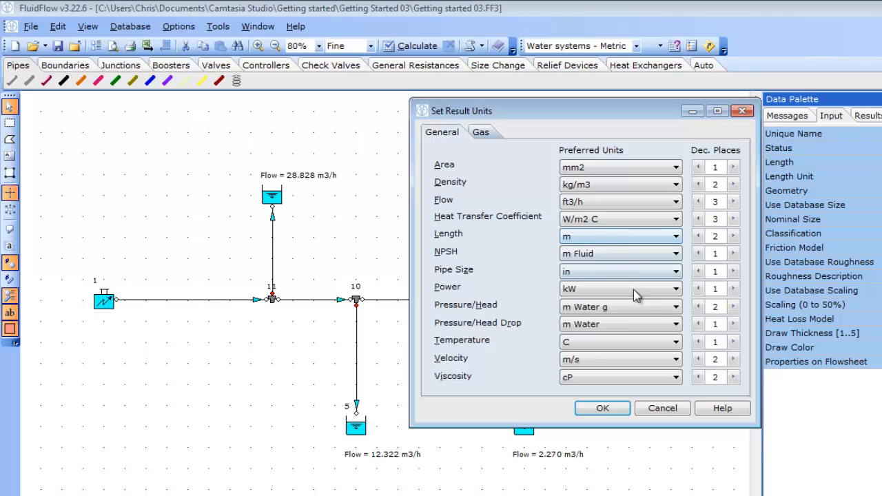
Set the preferred Pressure/Head unit to ft Water g and the Pressure/Head Drop unit to ft Water.
{"action": "left_click", "coordinate": [651, 309]}
{"action": "left_click_drag", "start_coordinate": [679, 363], "coordinate": [680, 347]}
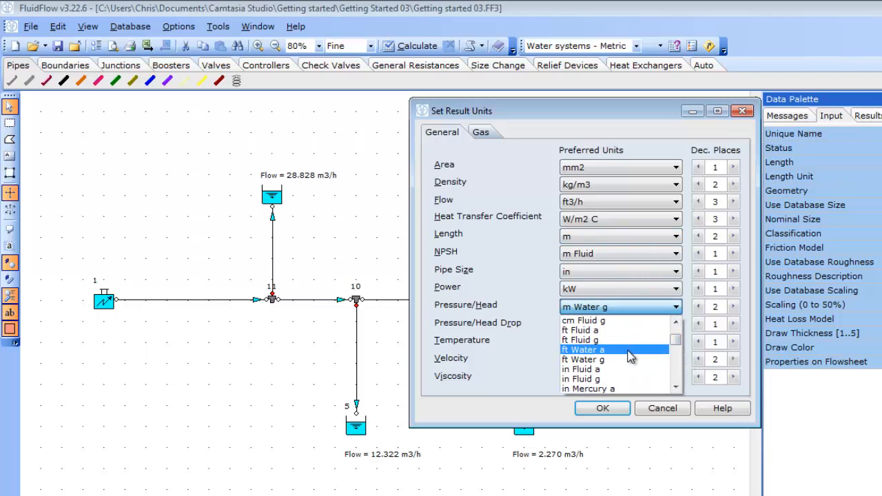
{"action": "left_click", "coordinate": [628, 359]}
{"action": "left_click", "coordinate": [663, 325]}
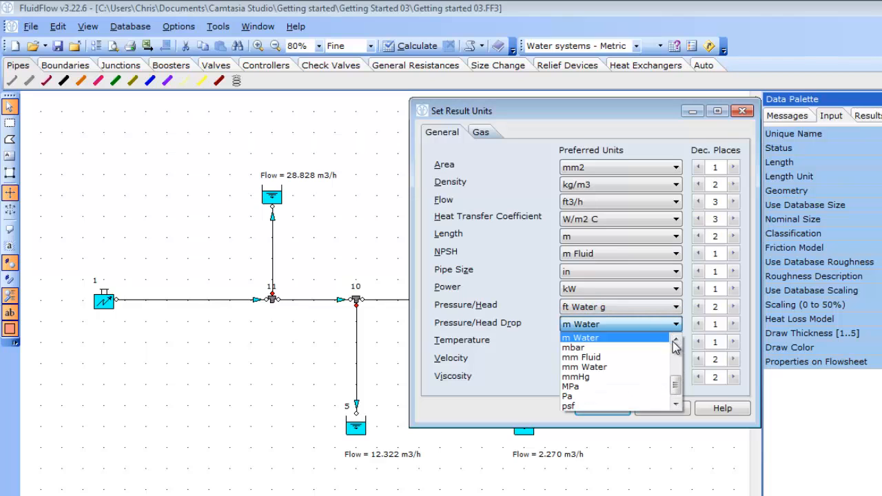
{"action": "left_click_drag", "start_coordinate": [679, 378], "coordinate": [679, 357]}
{"action": "left_click", "coordinate": [613, 349]}
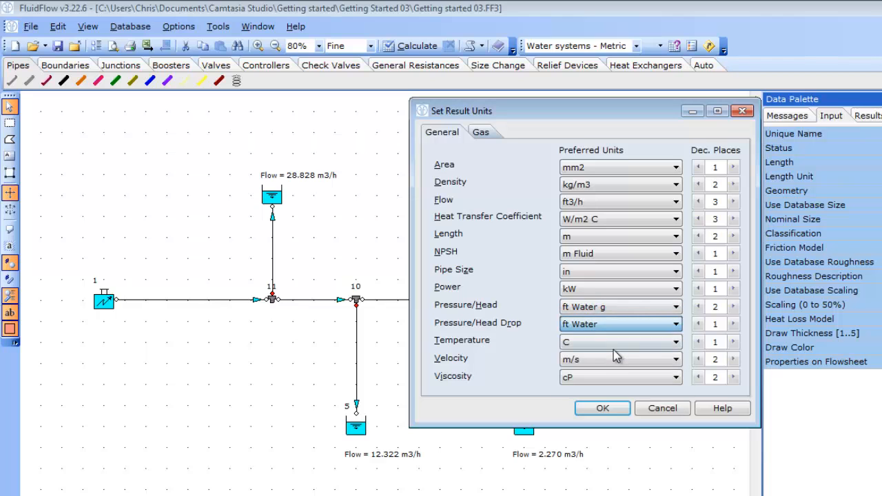
Set the preferred Velocity unit to ft/s and apply the result units.
{"action": "left_click", "coordinate": [674, 360]}
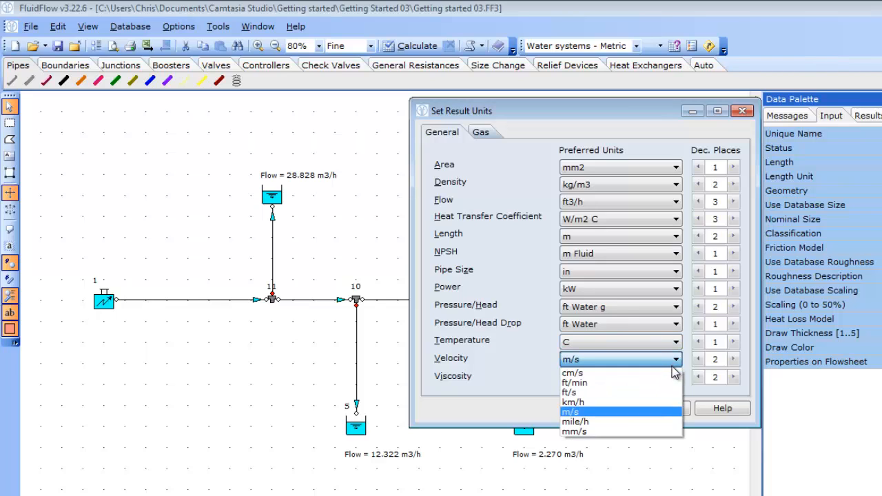
{"action": "left_click", "coordinate": [605, 392]}
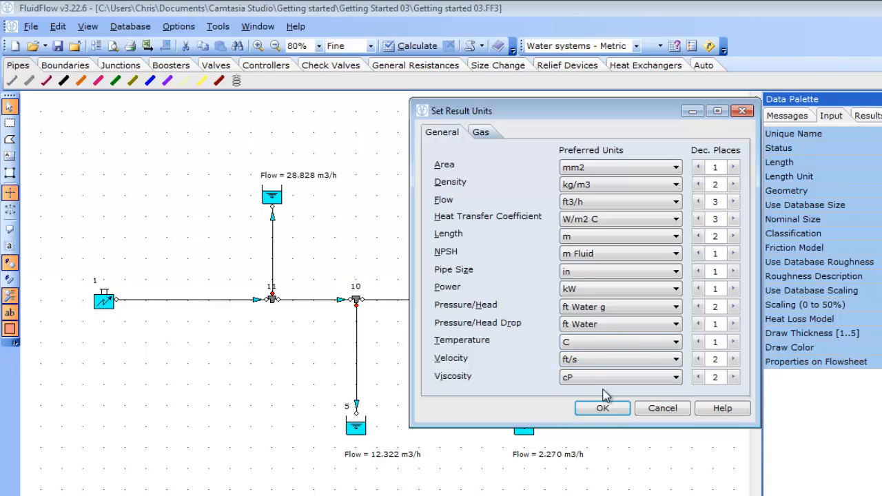
{"action": "left_click", "coordinate": [604, 409]}
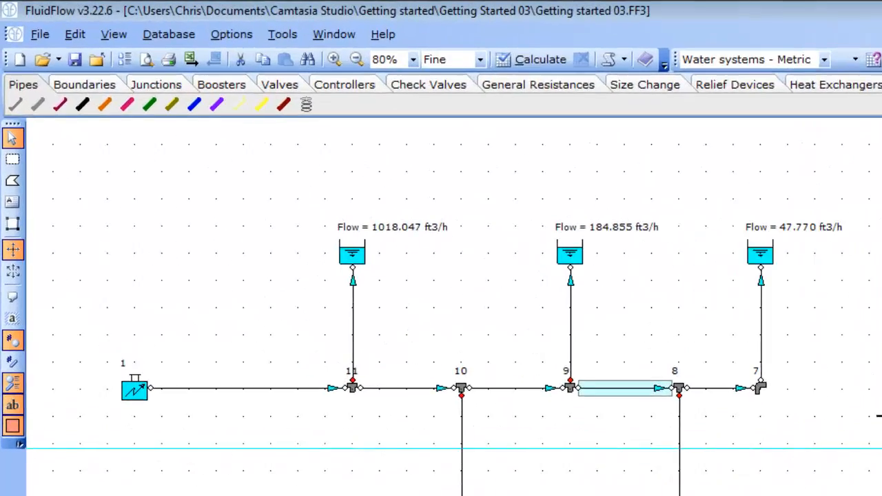
Save the current environment under the file name "Water Systems - Imperial Units".
{"action": "left_click", "coordinate": [365, 56]}
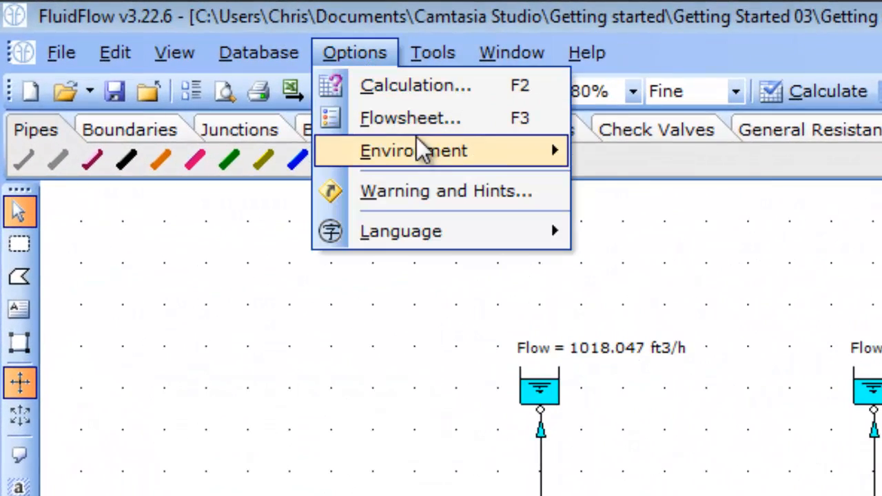
{"action": "mouse_move", "coordinate": [427, 151]}
{"action": "left_click", "coordinate": [682, 184]}
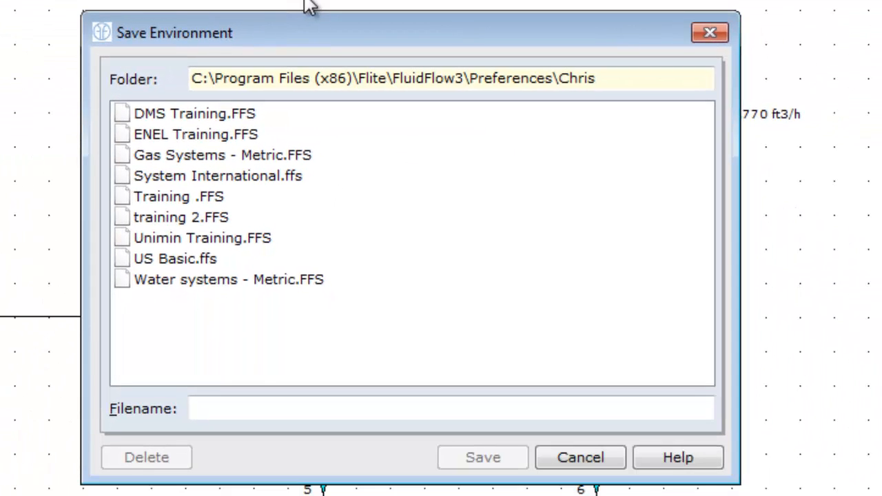
{"action": "left_click", "coordinate": [231, 408]}
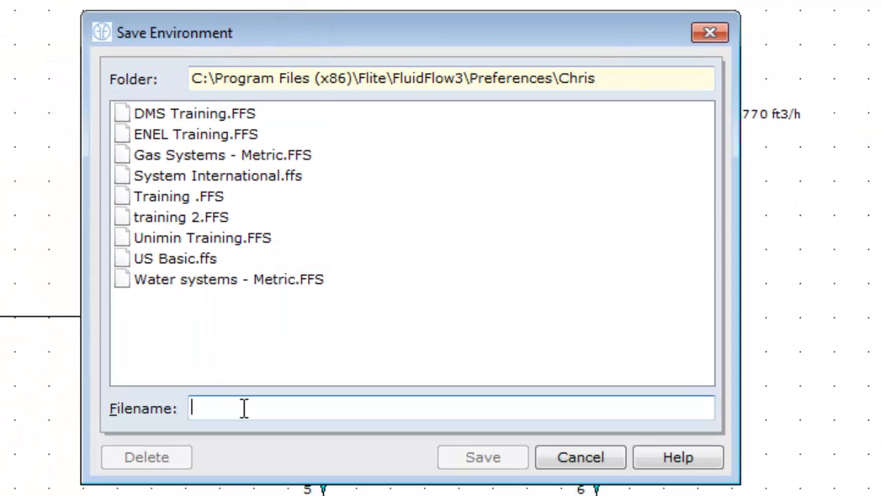
{"action": "type", "text": "Wa"}
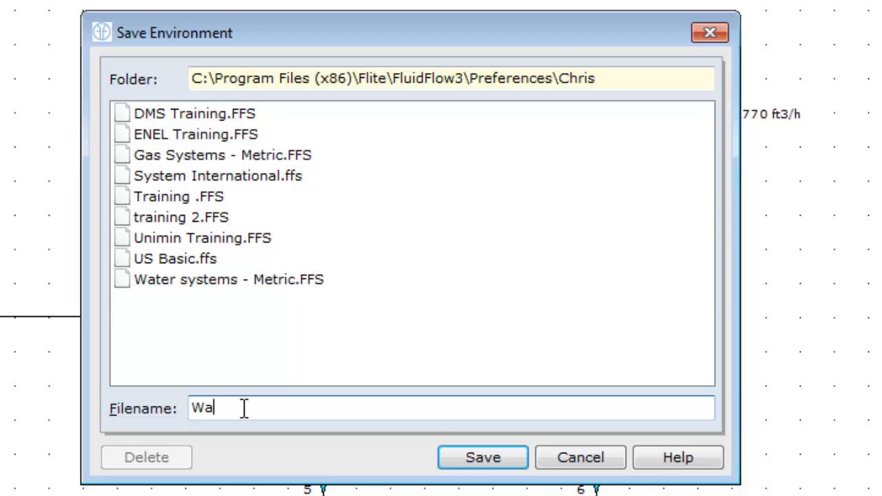
{"action": "type", "text": "ter Systems - Imperian"}
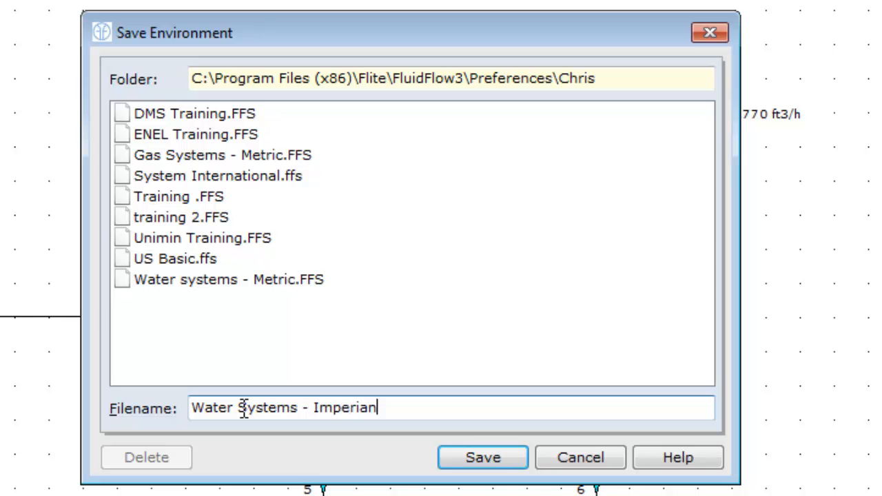
{"action": "key", "text": "BackSpace"}
{"action": "type", "text": "l Units"}
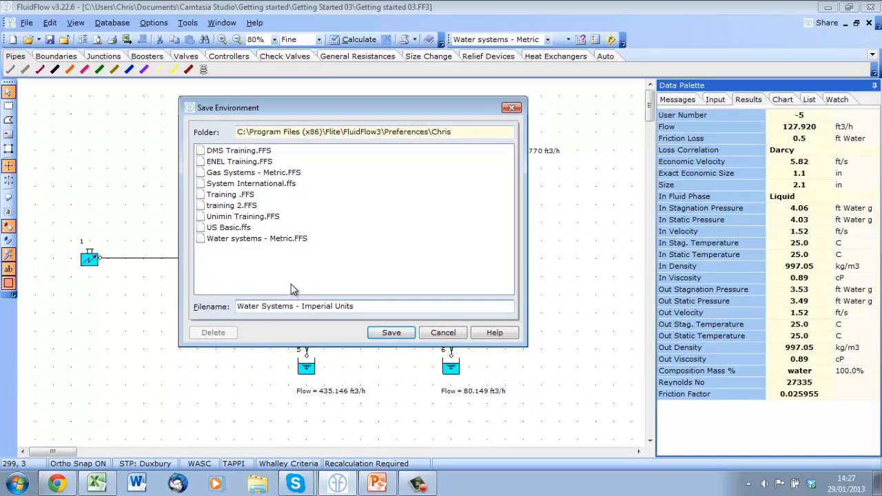
{"action": "left_click", "coordinate": [390, 333]}
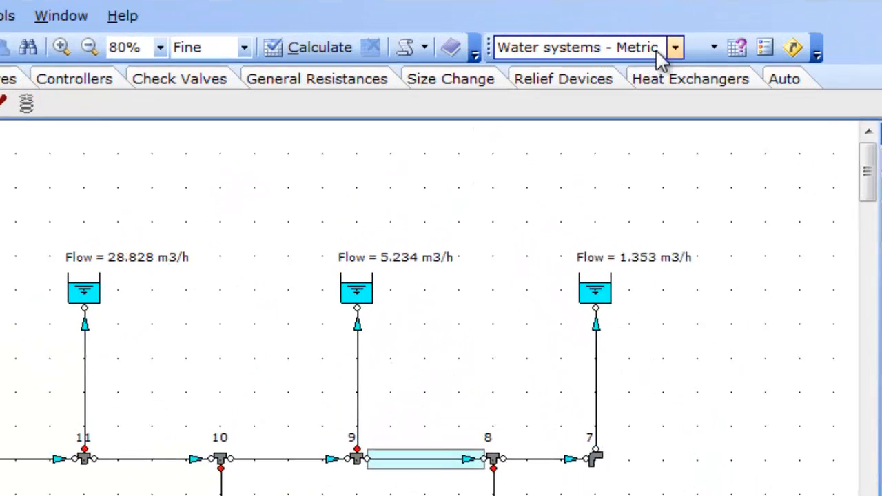
Apply the Water Systems - Imperial Units environment to the flowsheet and switch back to Water systems - Metric.
{"action": "left_click", "coordinate": [543, 43]}
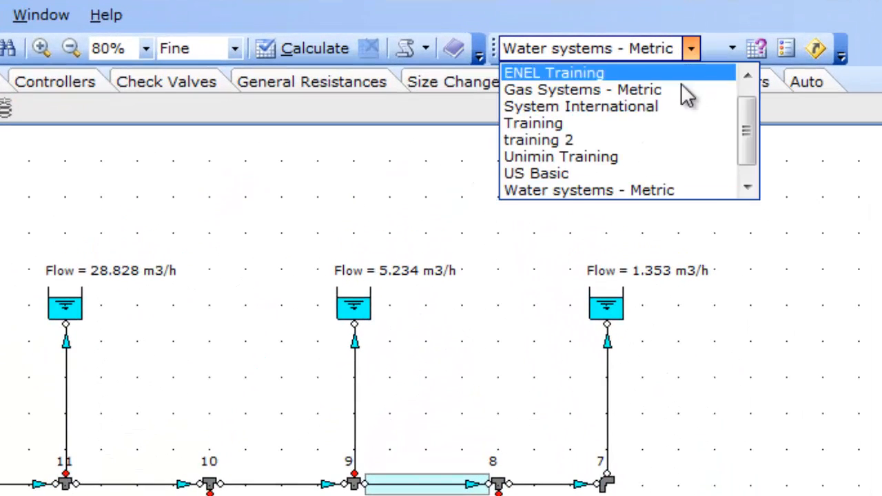
{"action": "left_click", "coordinate": [749, 190]}
{"action": "left_click", "coordinate": [701, 191]}
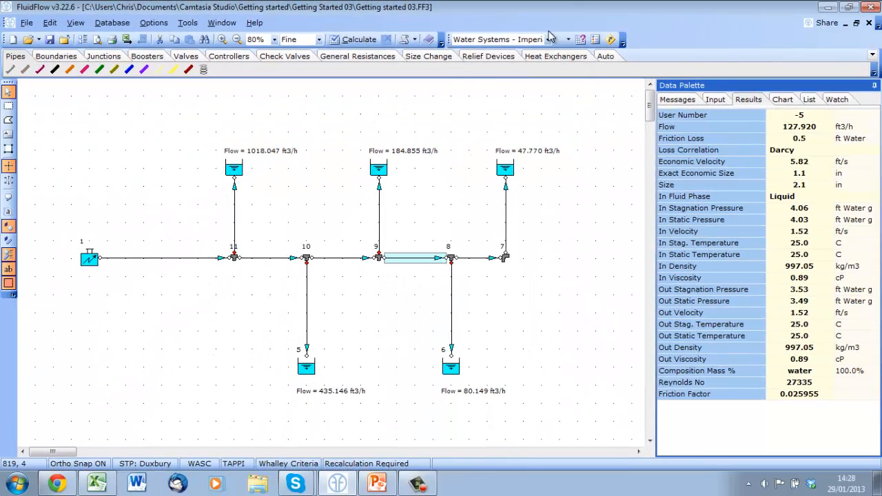
{"action": "left_click", "coordinate": [577, 41]}
{"action": "left_click", "coordinate": [541, 102]}
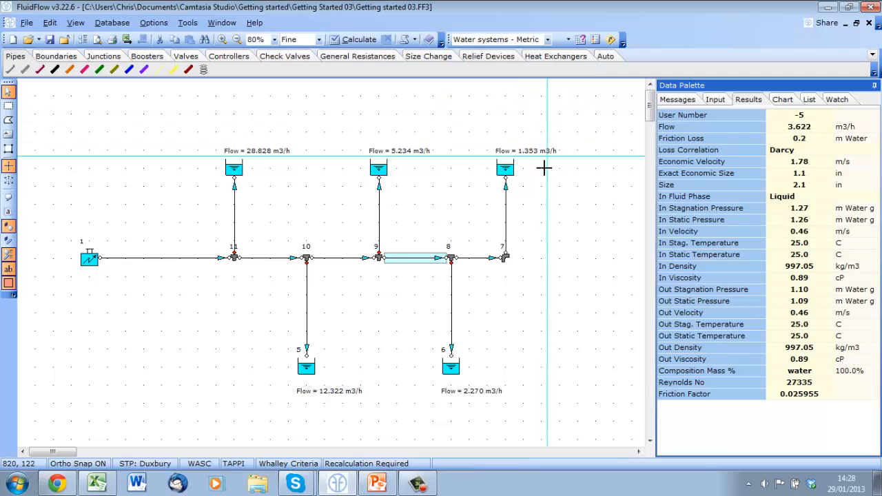
Apply the Gas Systems - Metric environment to the flowsheet, then return it to Water systems - Metric.
{"action": "left_click", "coordinate": [547, 40]}
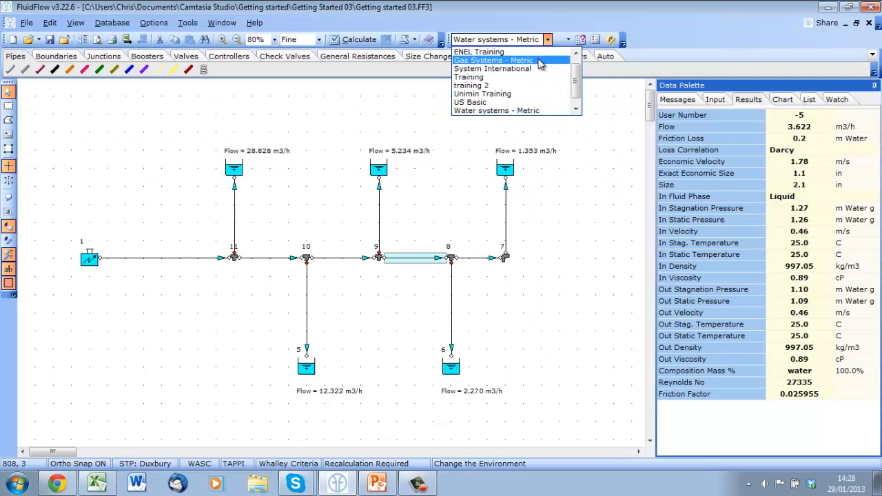
{"action": "left_click", "coordinate": [538, 61]}
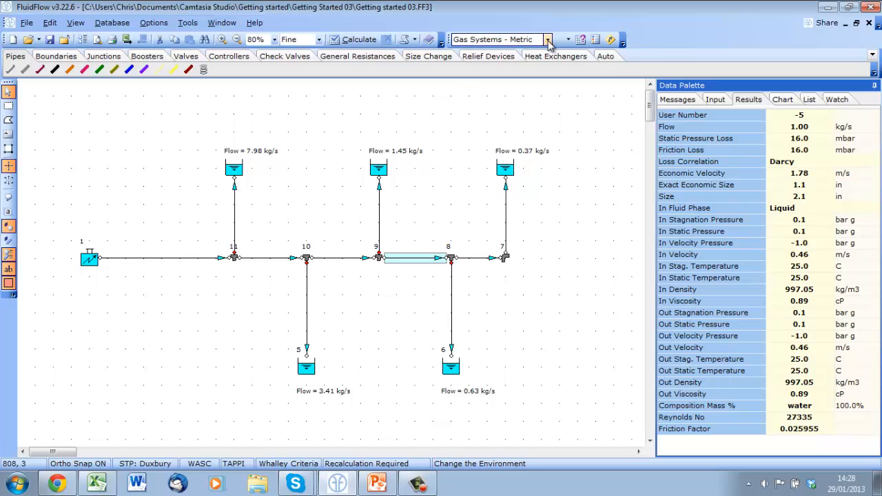
{"action": "left_click", "coordinate": [548, 40]}
{"action": "scroll", "coordinate": [576, 75], "scroll_direction": "down", "scroll_amount": 3}
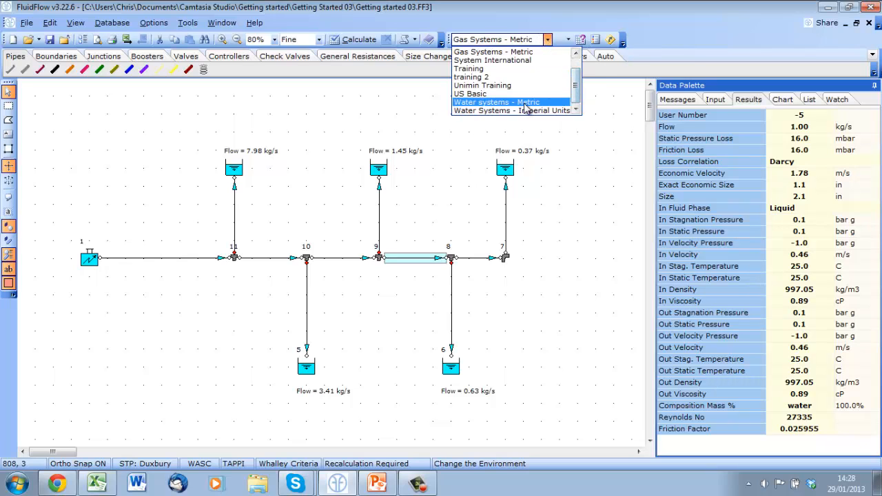
{"action": "left_click", "coordinate": [525, 103]}
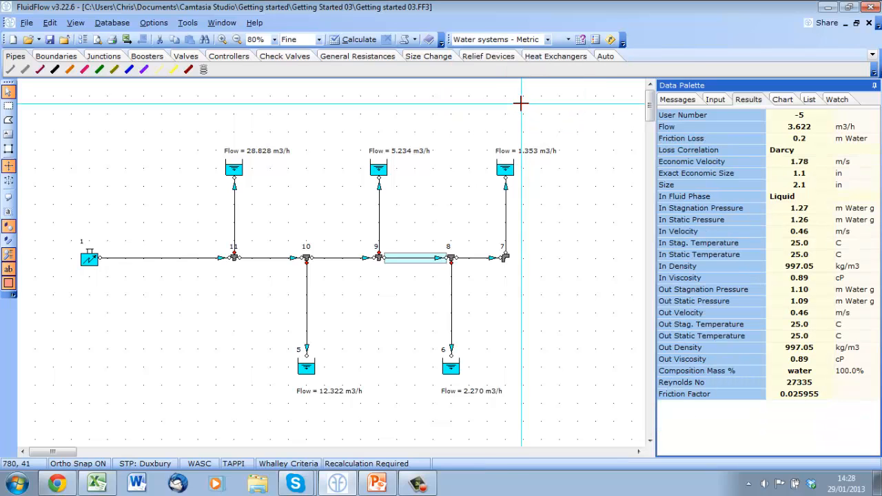
Review the full list of messages in the Warnings and Hints settings and close them.
{"action": "left_click", "coordinate": [146, 26]}
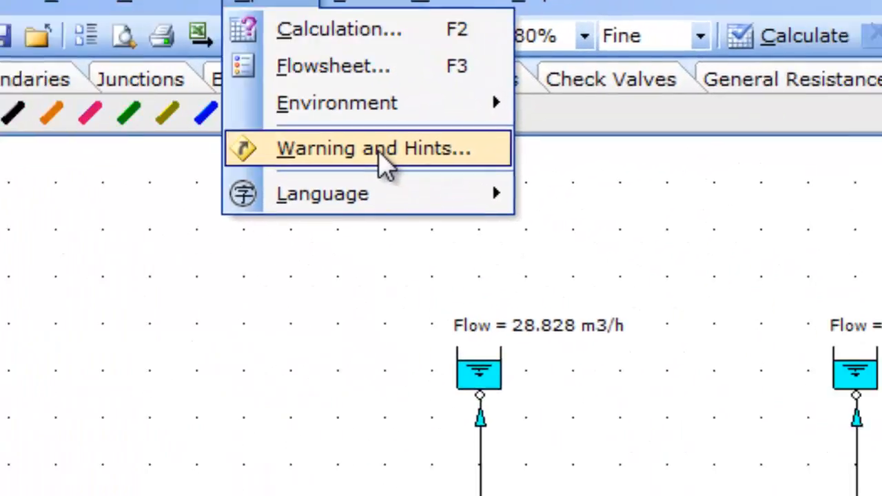
{"action": "left_click", "coordinate": [382, 149]}
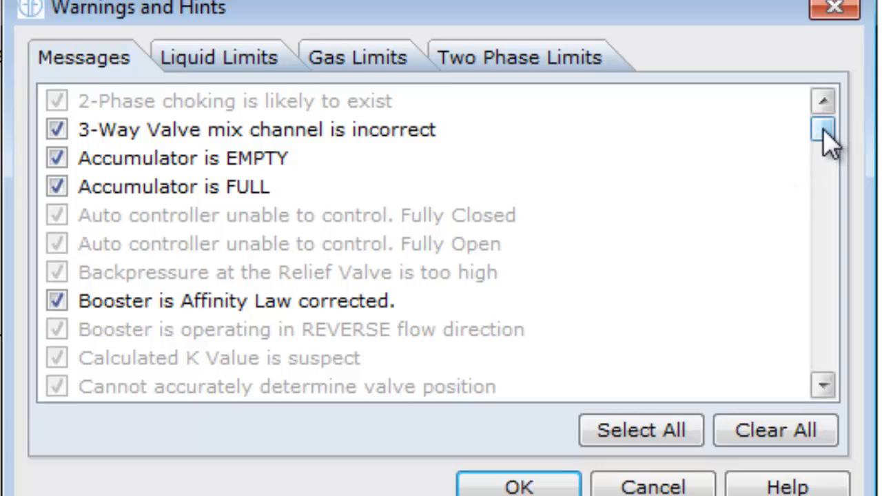
{"action": "left_click_drag", "start_coordinate": [826, 141], "coordinate": [768, 361]}
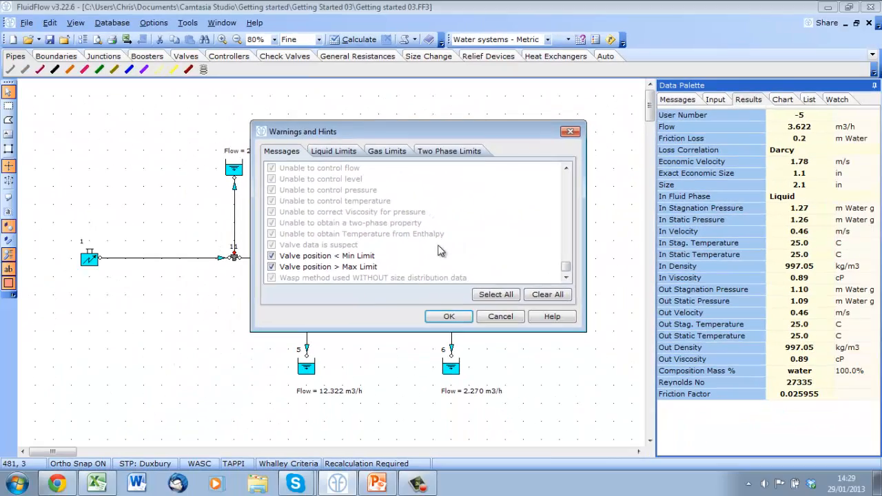
{"action": "left_click", "coordinate": [456, 319]}
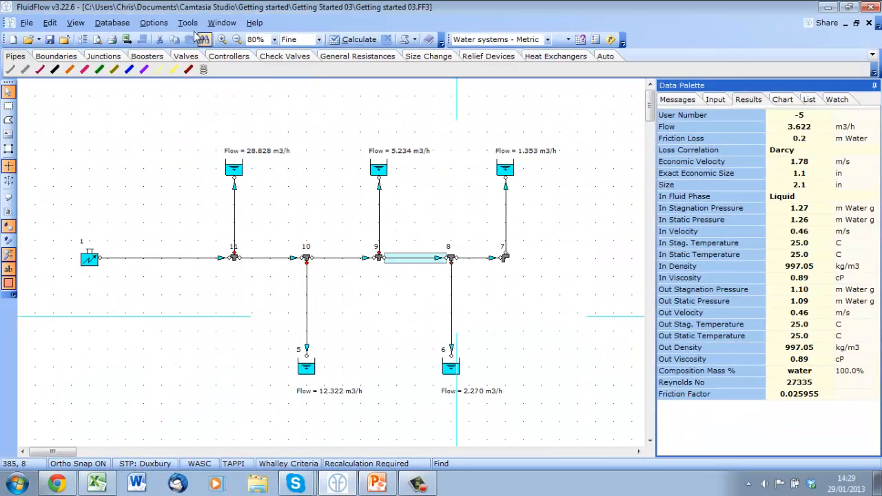
Set the program's interface language to French.
{"action": "left_click", "coordinate": [163, 25]}
{"action": "mouse_move", "coordinate": [189, 103]}
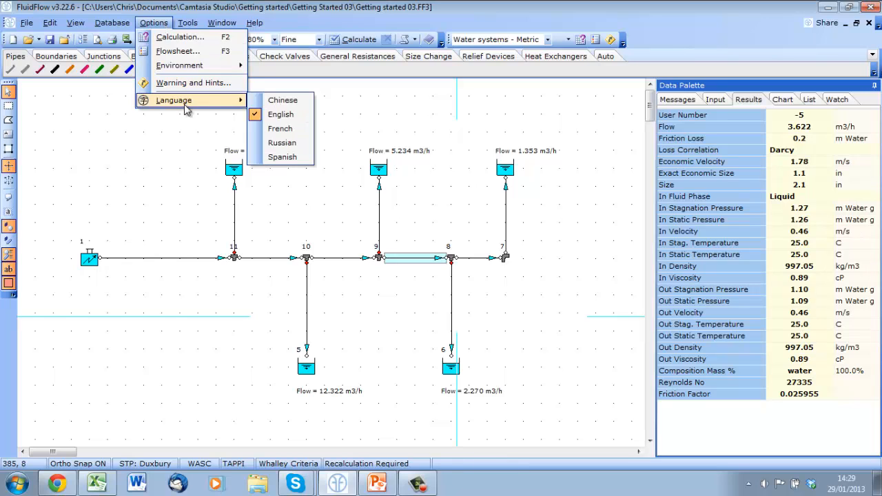
{"action": "left_click", "coordinate": [280, 129]}
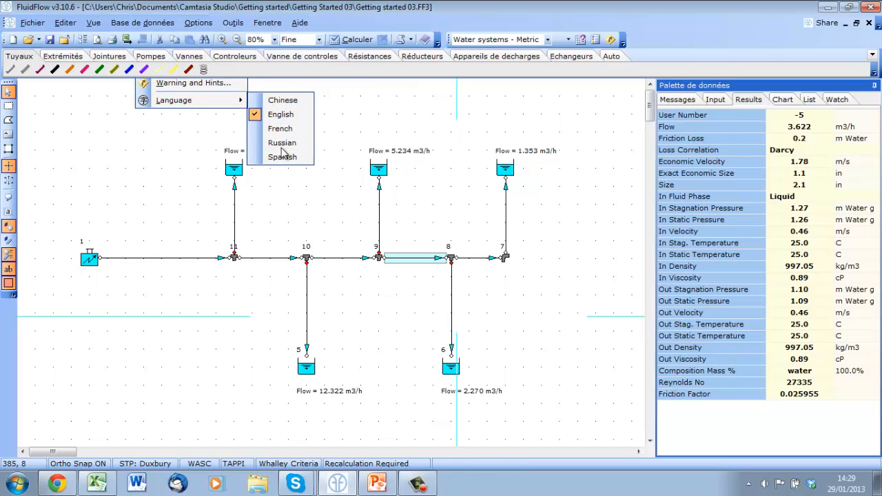
Open the interface language choices again from the French interface.
{"action": "left_click", "coordinate": [199, 22]}
{"action": "mouse_move", "coordinate": [237, 104]}
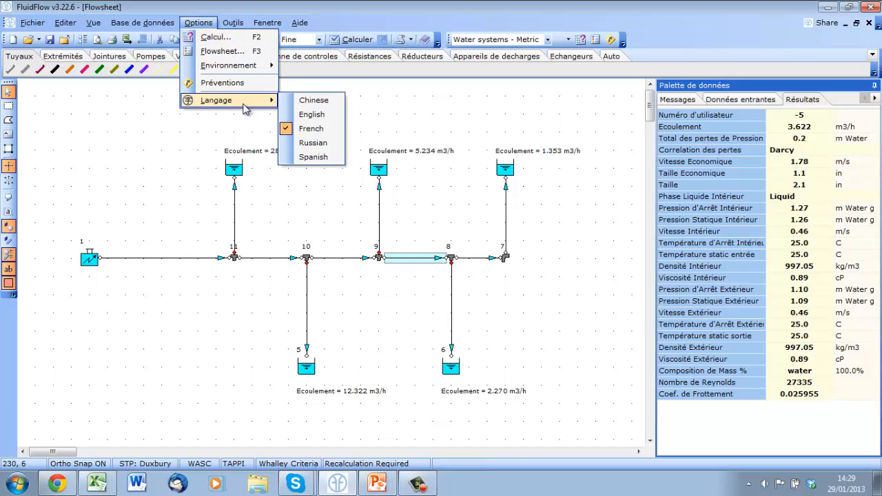